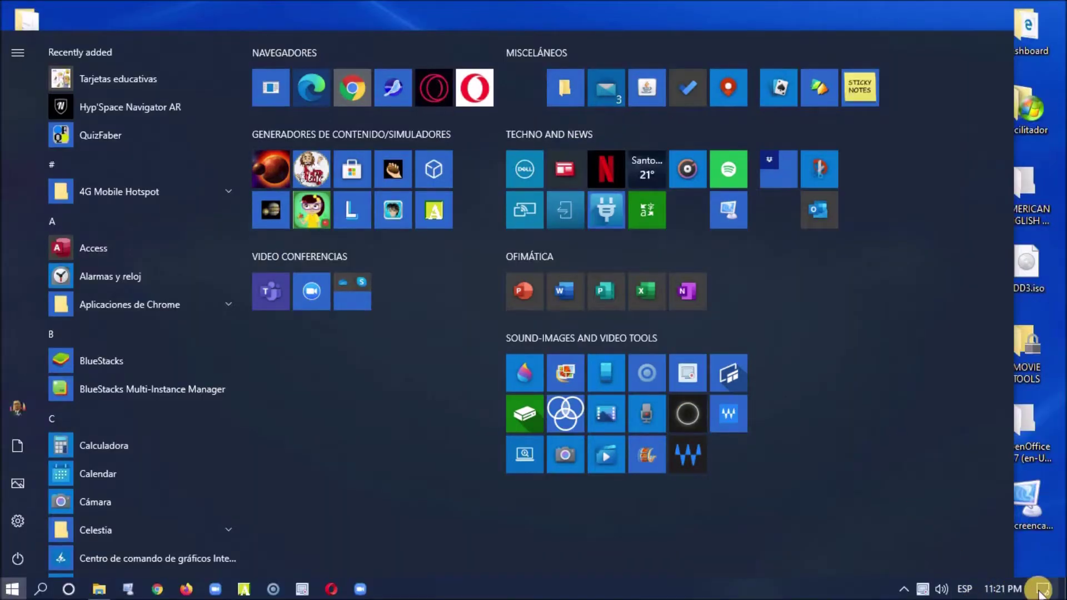
Turn on tablet mode from Action Center, then reopen the notifications panel.
click(1042, 590)
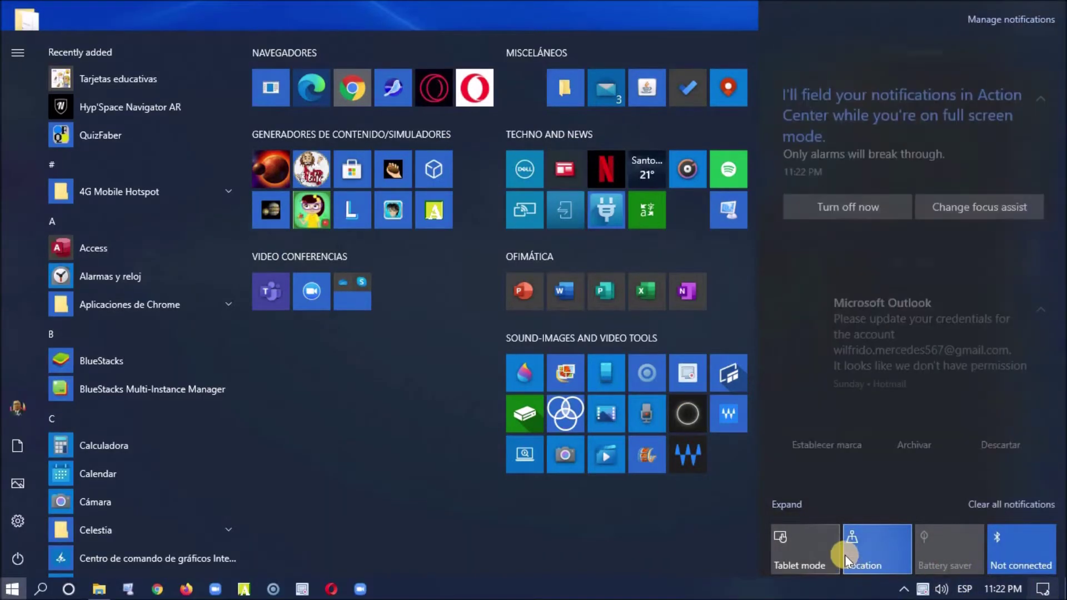
click(798, 546)
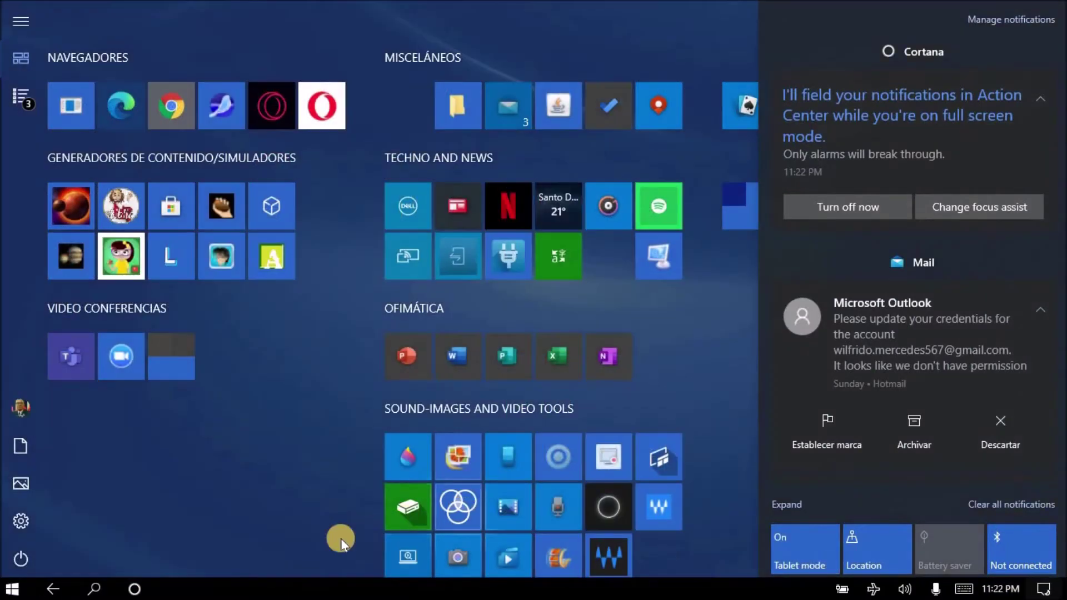
click(255, 533)
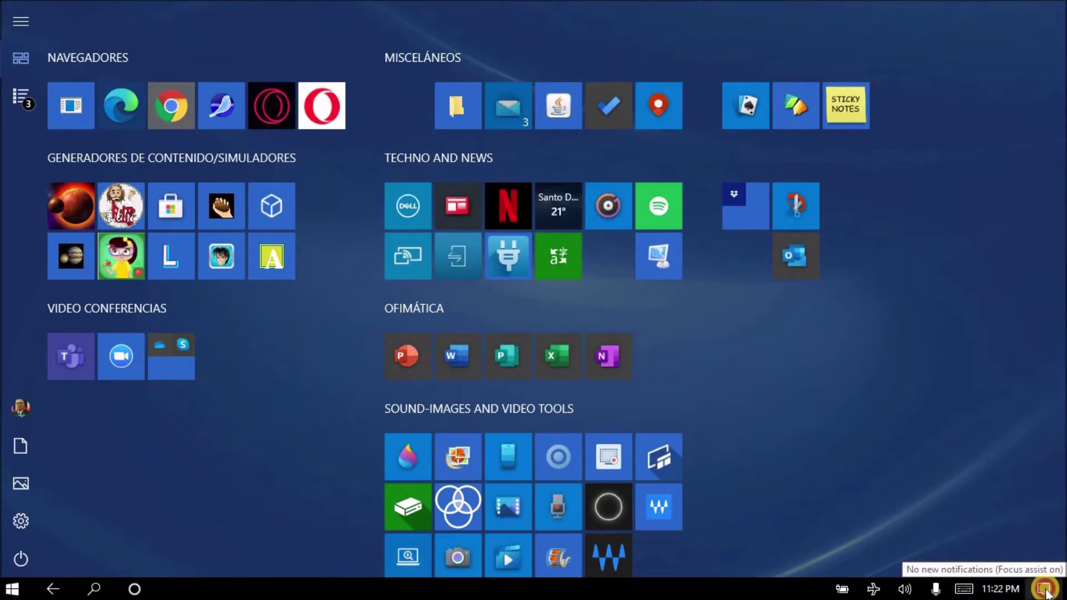
click(1045, 591)
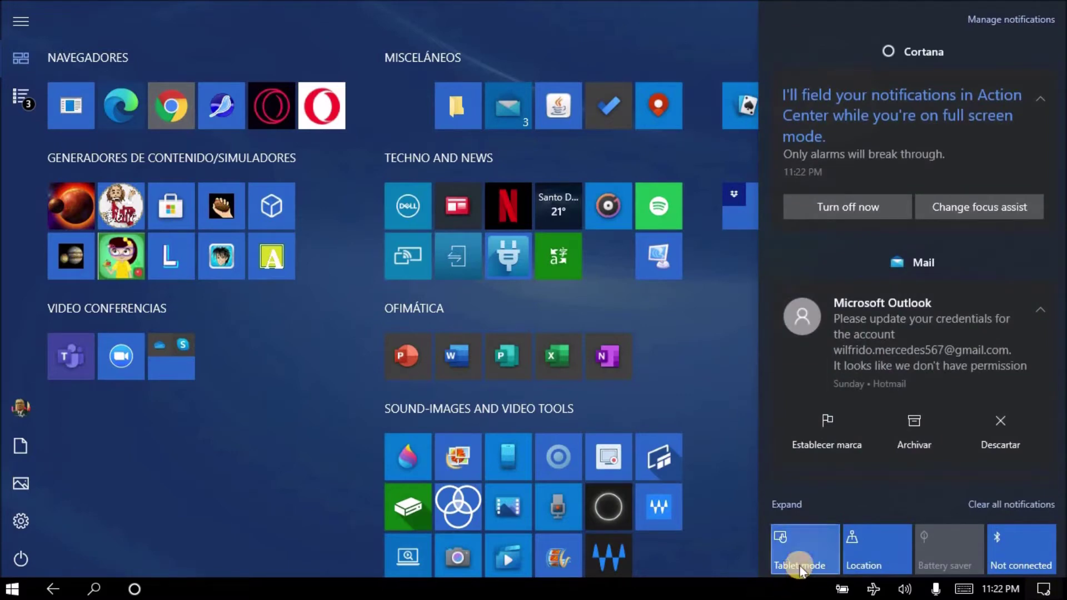
Switch tablet mode off, close Action Center, and dismiss Start to reveal the desktop.
click(800, 559)
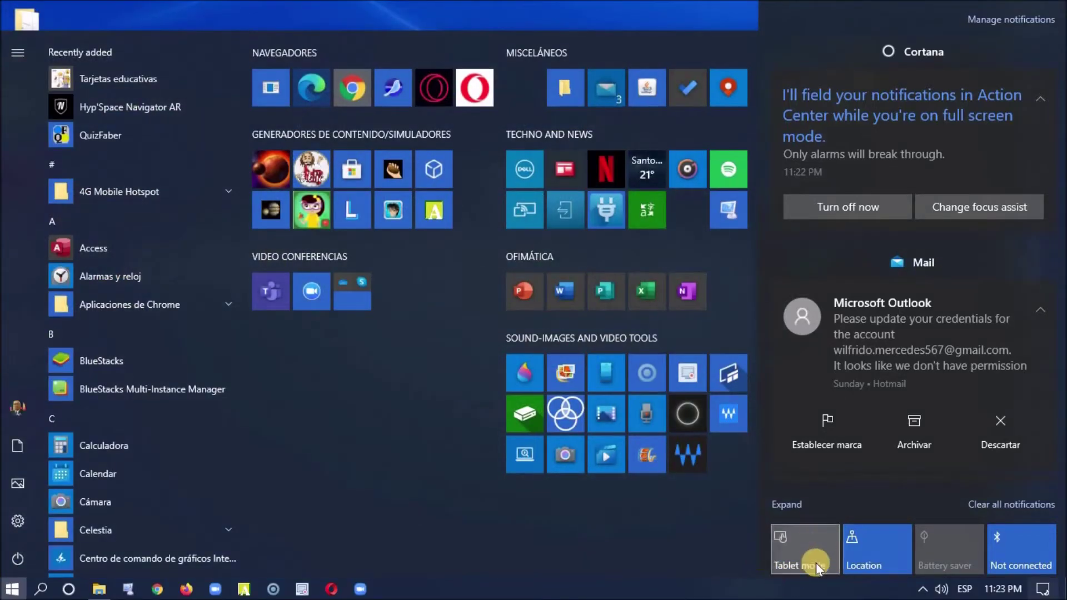
click(646, 560)
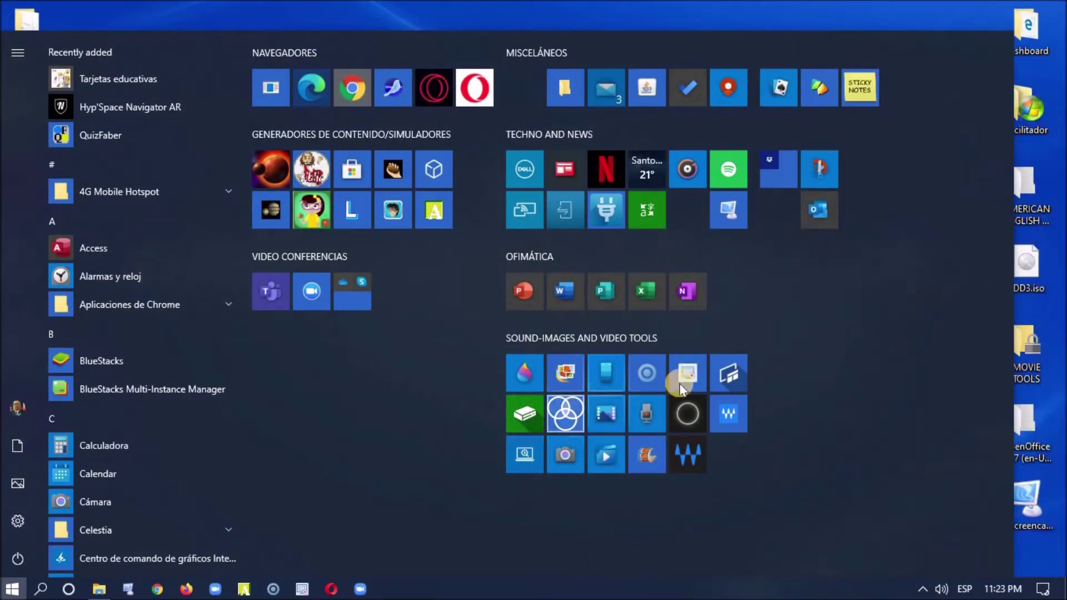
click(468, 560)
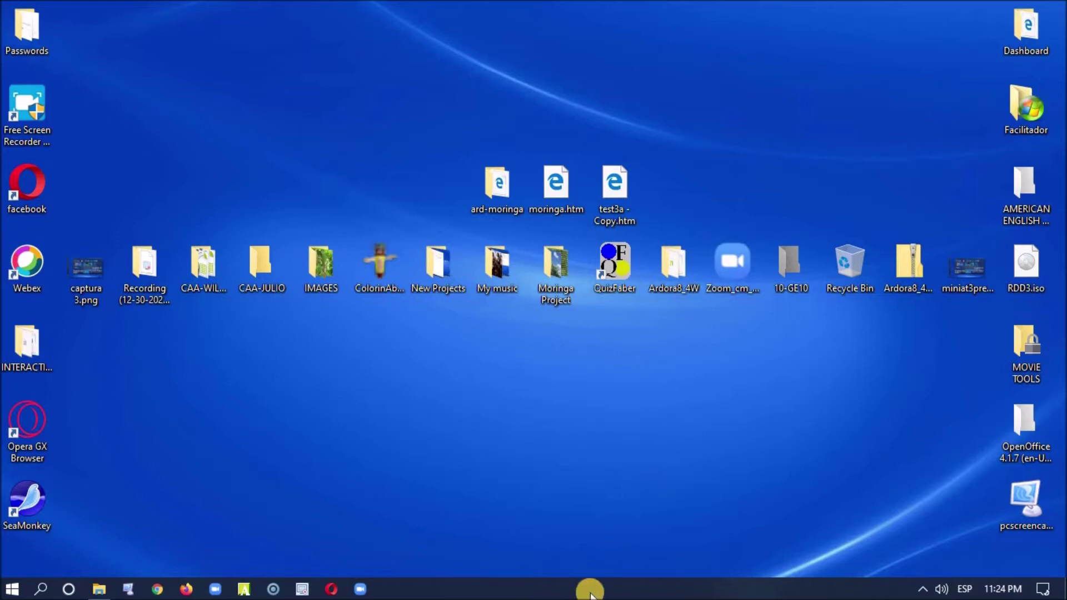
Uncheck 'Lock the taskbar' in the taskbar's right-click menu.
right_click(619, 591)
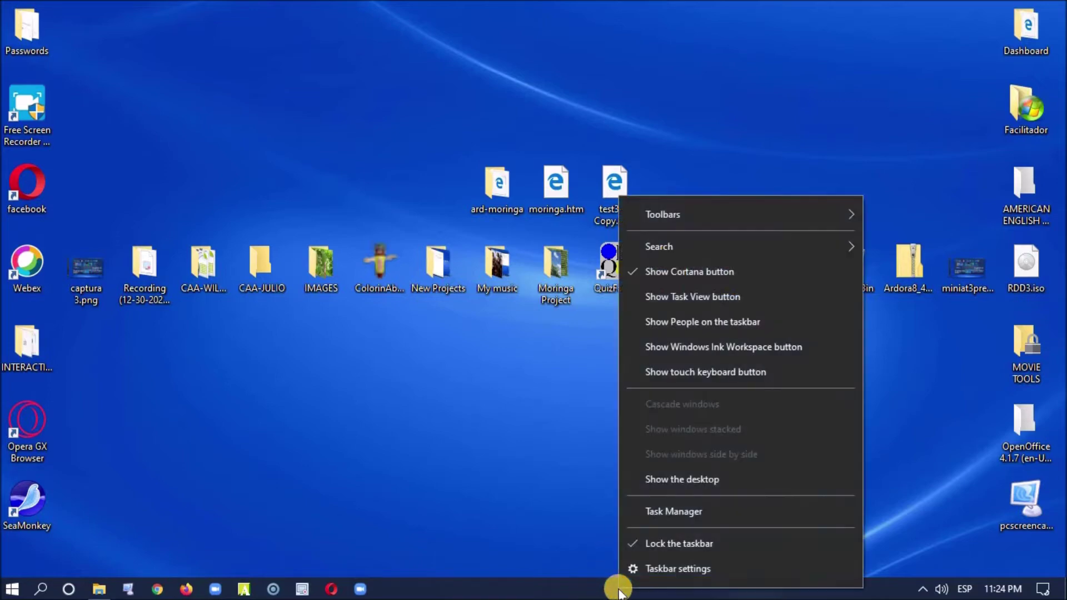
click(612, 592)
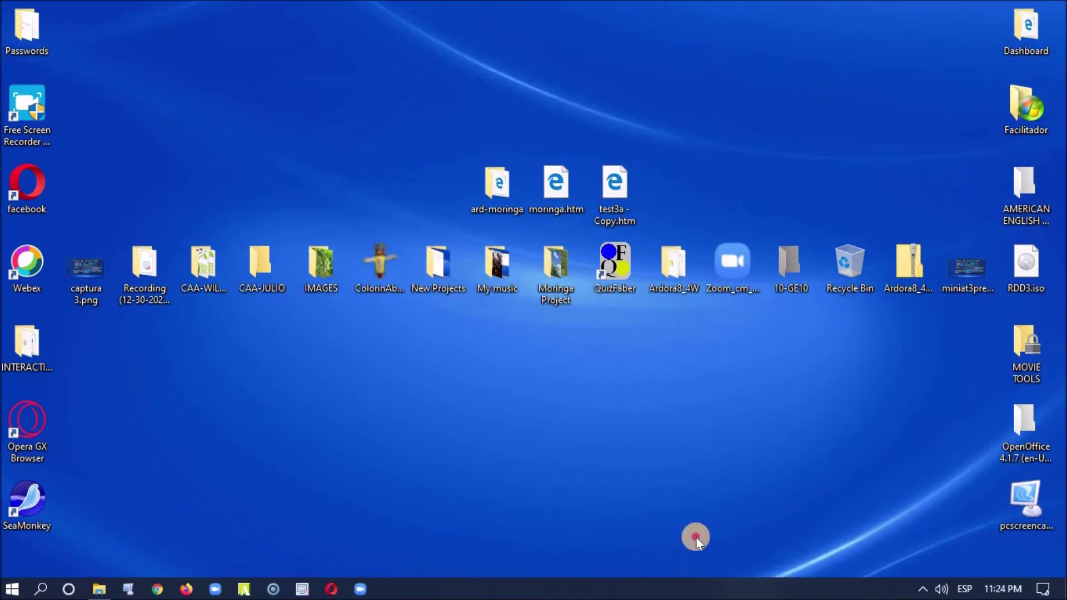
click(836, 35)
right_click(756, 590)
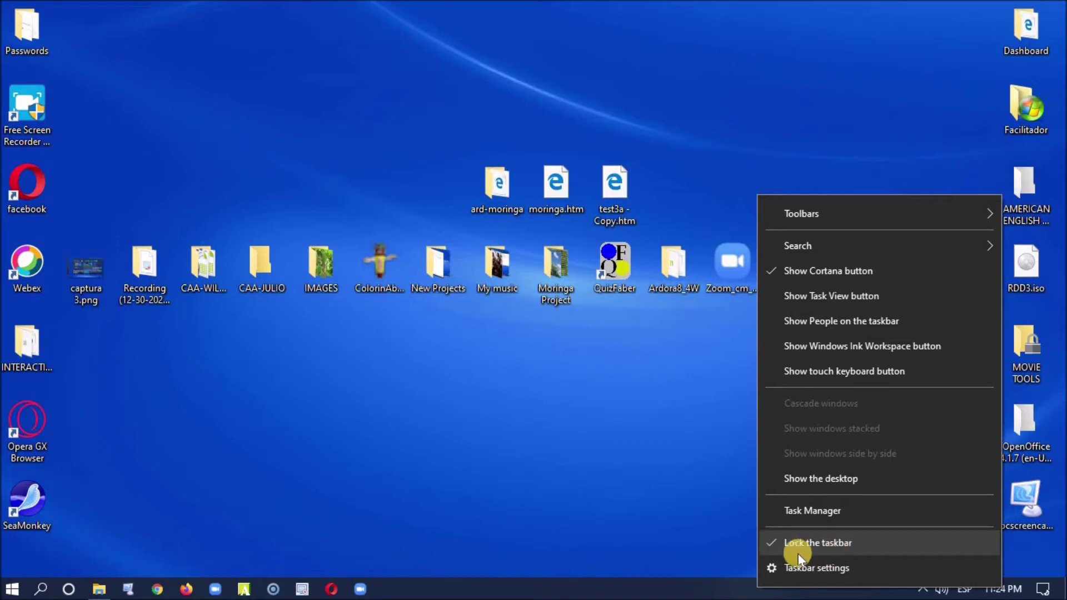
click(774, 544)
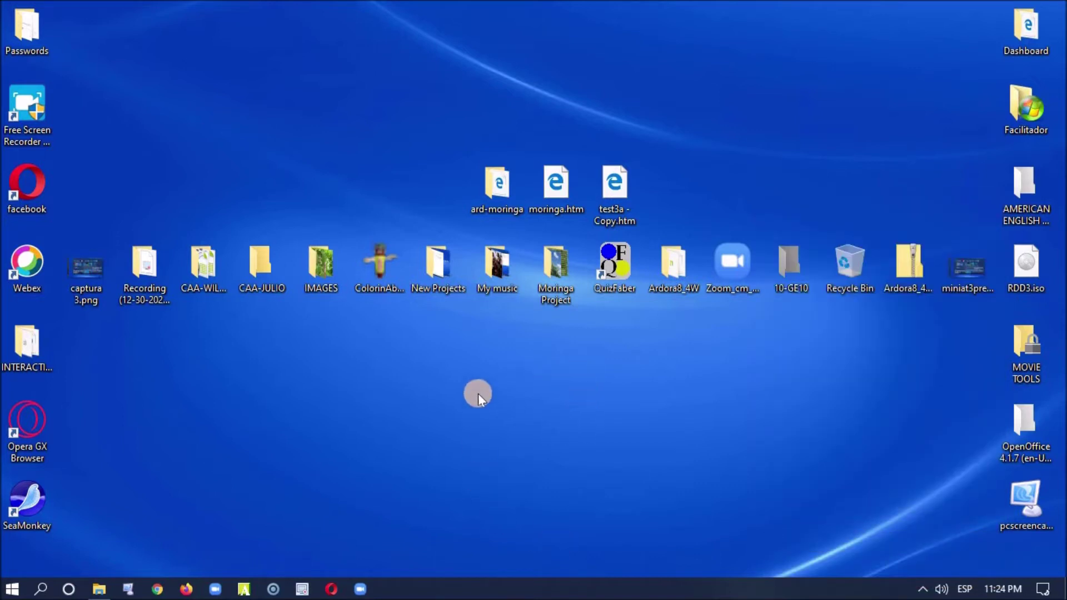
click(551, 590)
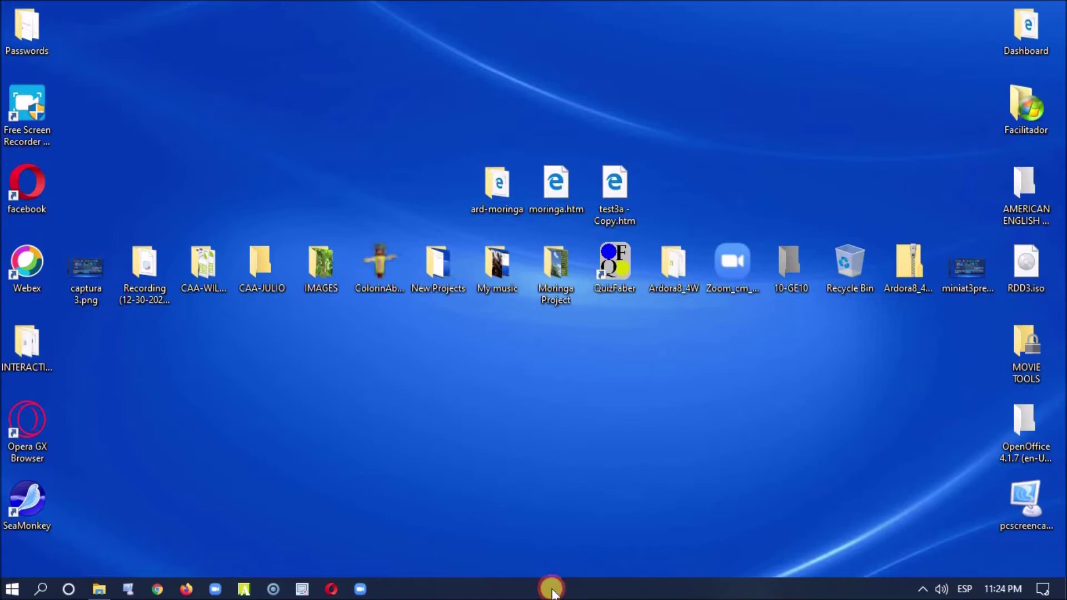
Drag the taskbar to the right, left and top edges, then back to the bottom.
drag(552, 591, 1062, 171)
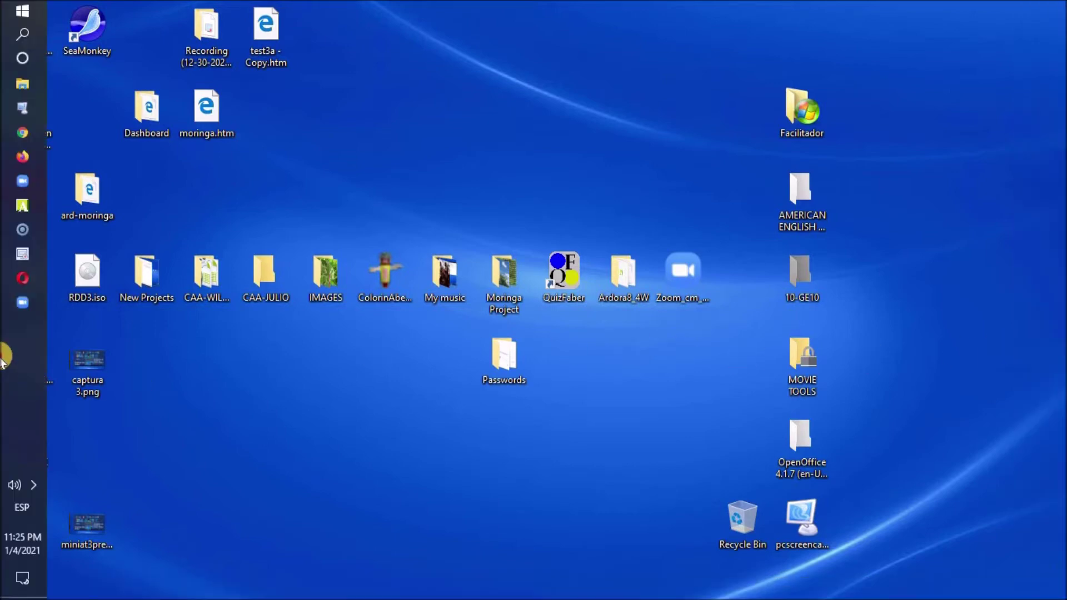
drag(872, 361, 6, 356)
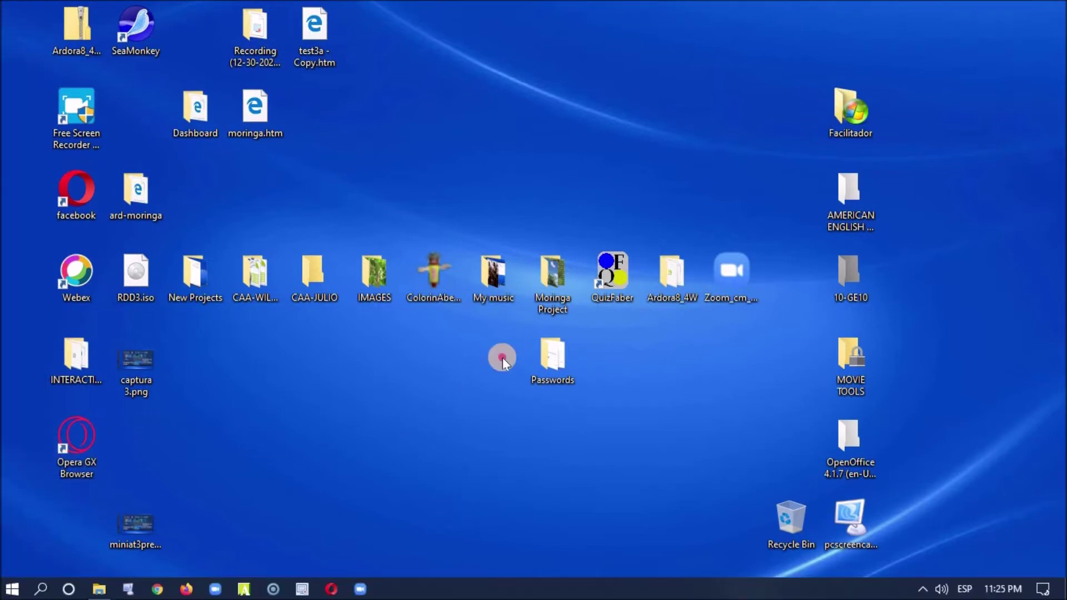
drag(14, 371, 603, 8)
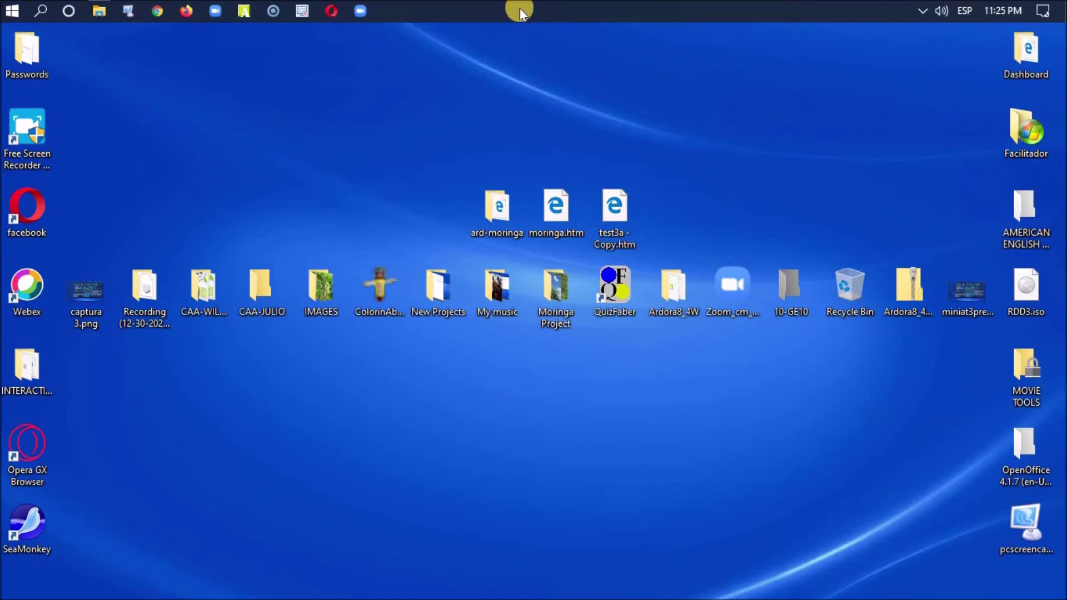
drag(490, 259, 423, 559)
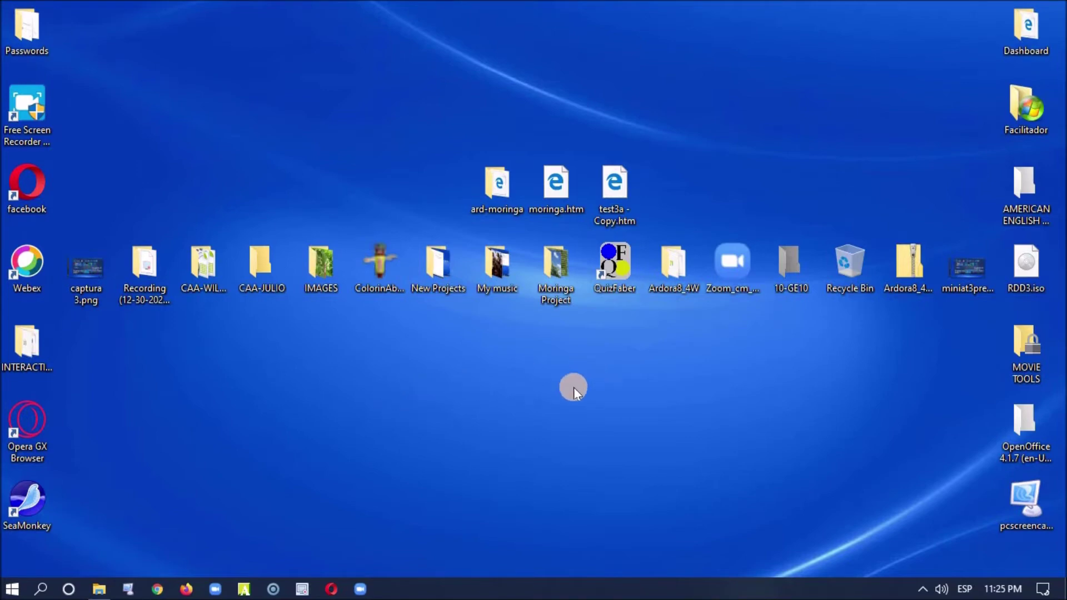
right_click(855, 583)
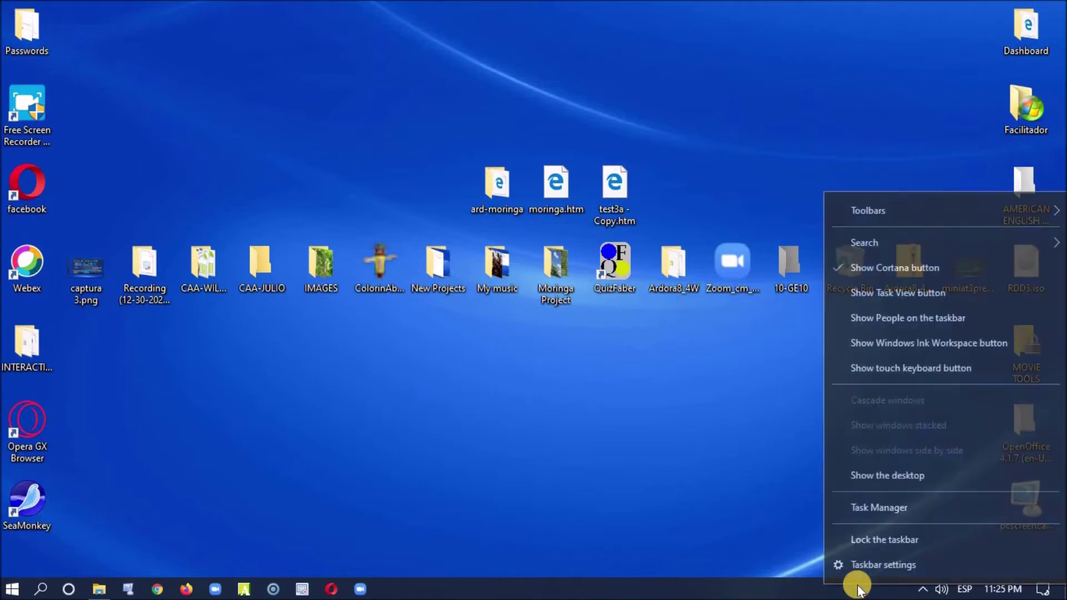
Re-check 'Lock the taskbar' and bring back the GACCOUNTS folder window.
click(882, 542)
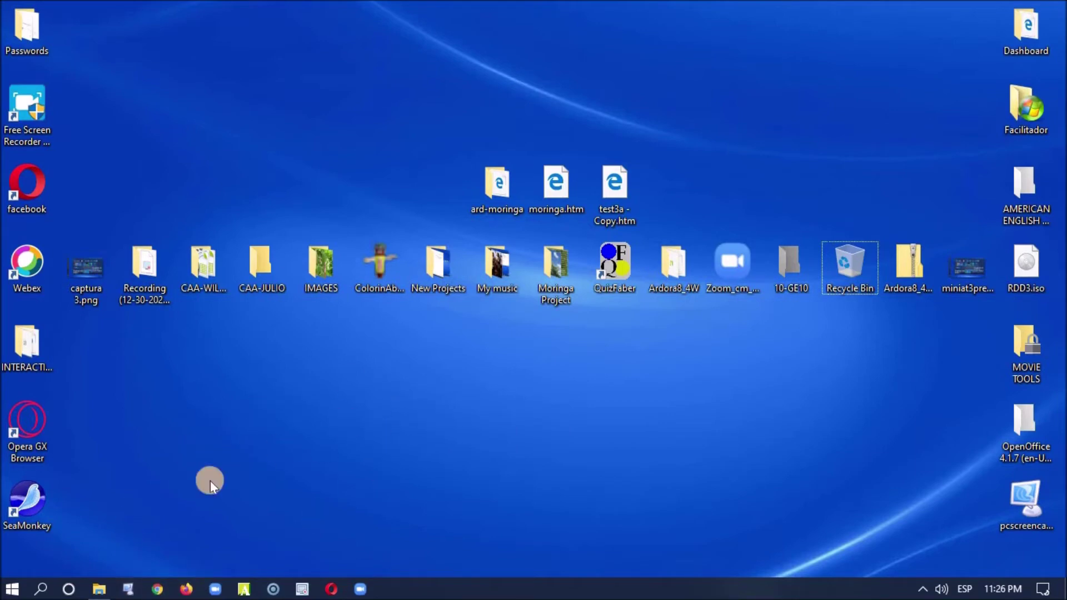
click(100, 589)
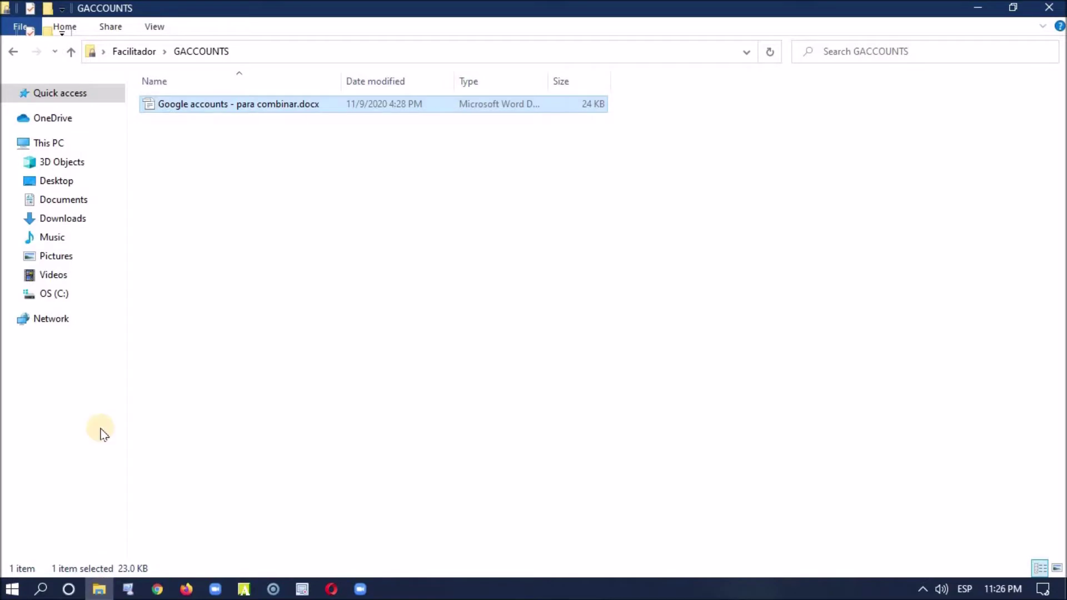
Open OS (C:) Properties, showing 155 GB used and 758 GB free of 914 GB.
mouse_move(63, 250)
right_click(57, 303)
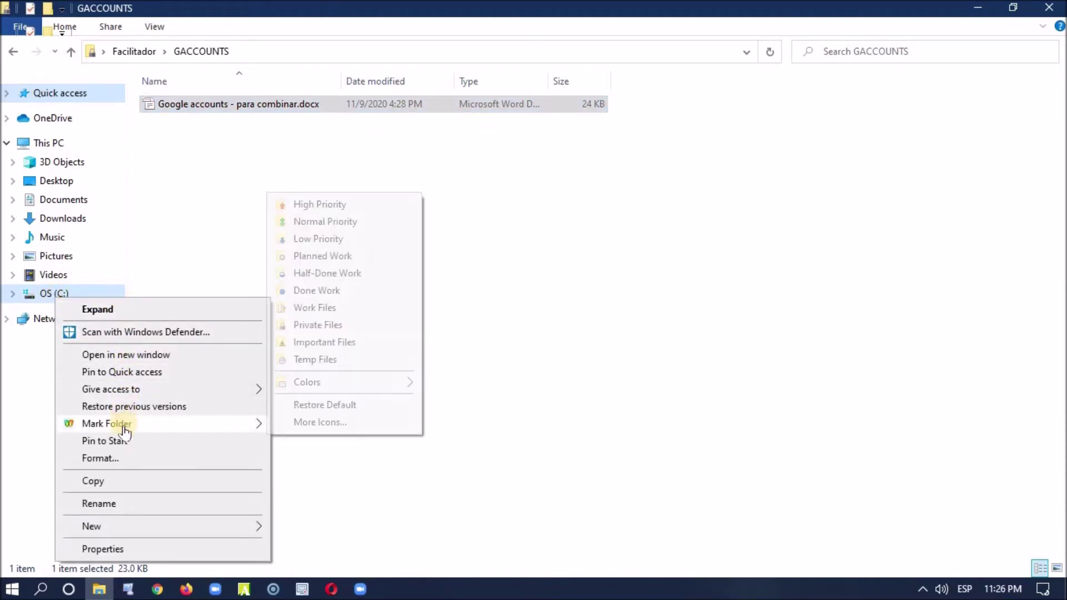
click(104, 550)
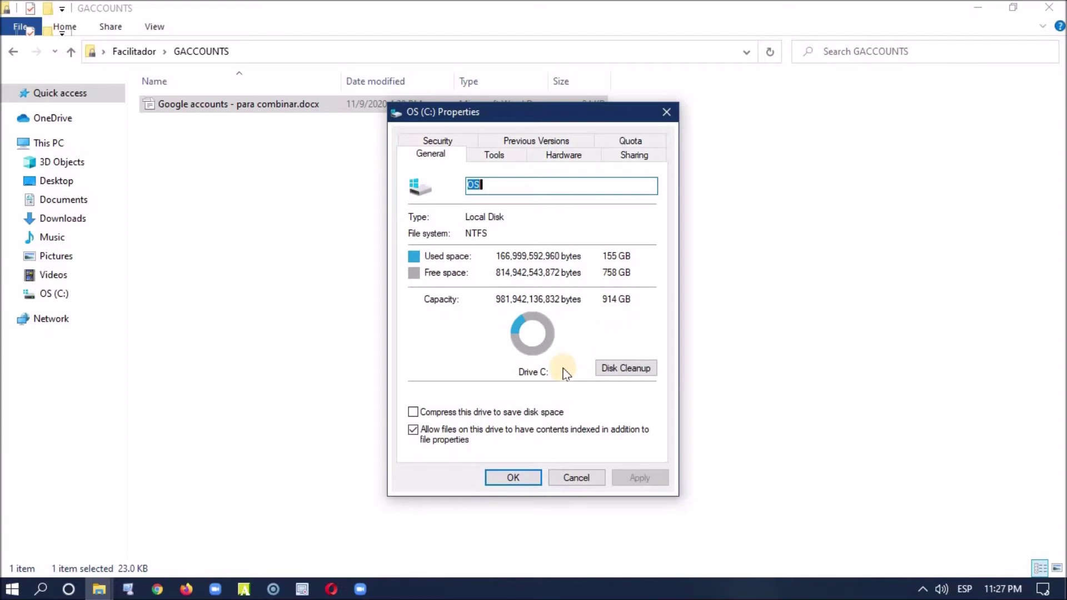
Run Disk Cleanup on C:, deleting downloaded program files and temporary internet files.
click(611, 370)
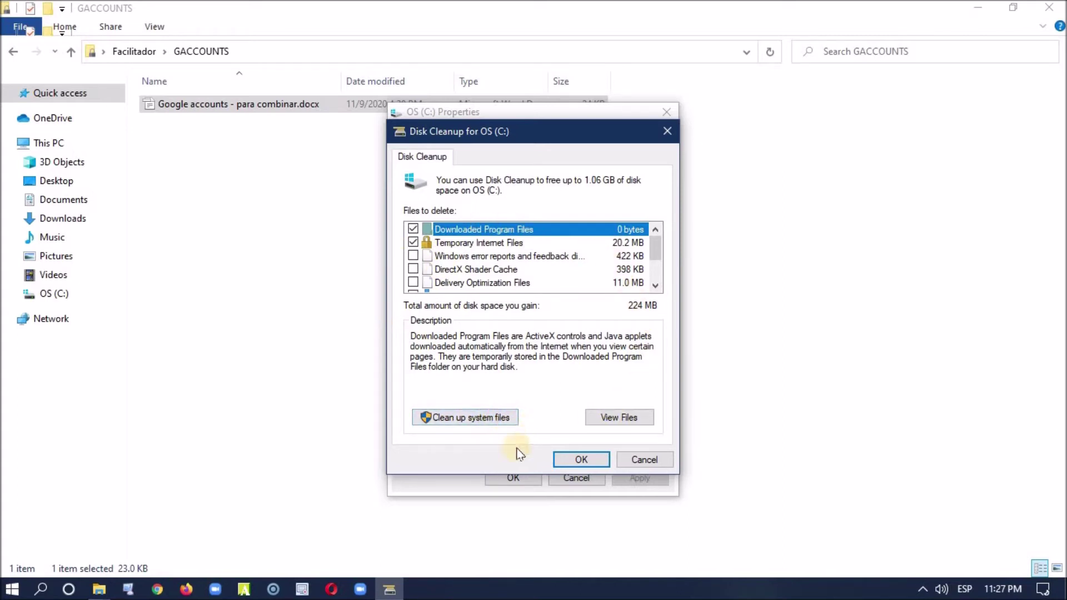
click(579, 461)
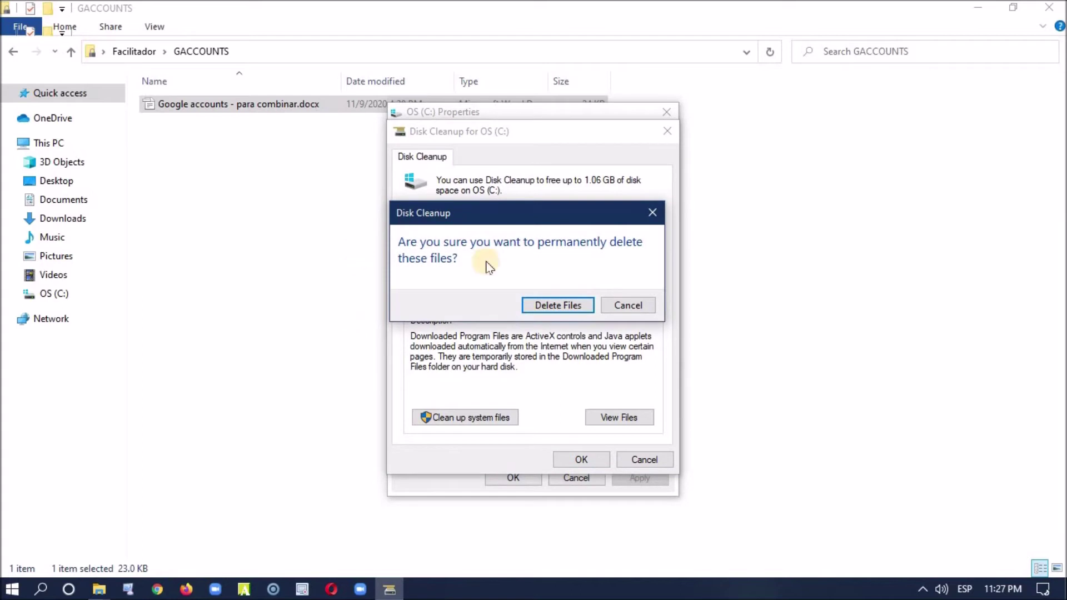
click(572, 308)
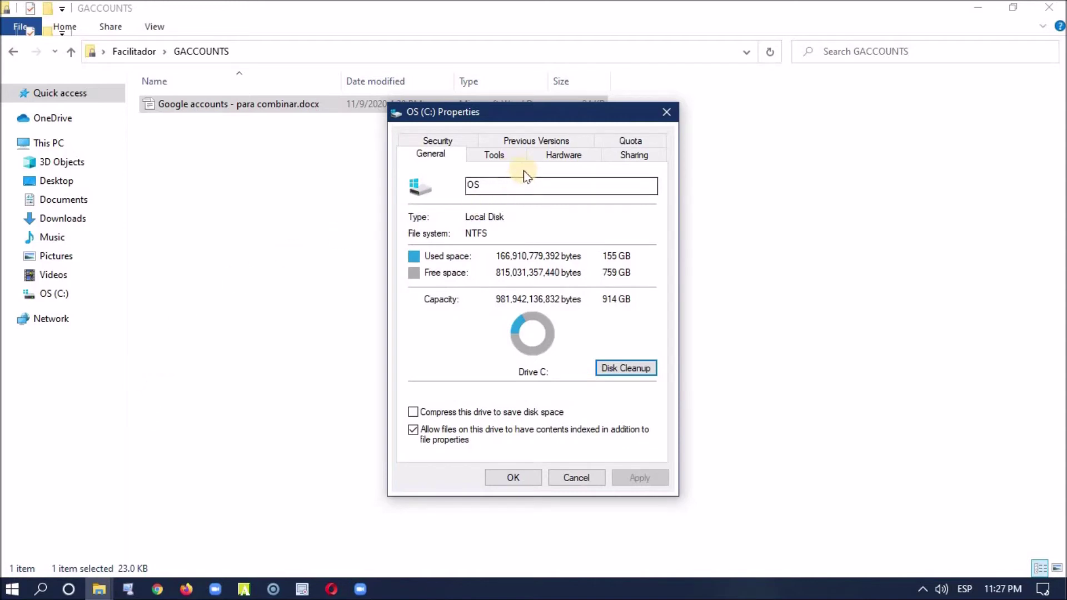
click(494, 158)
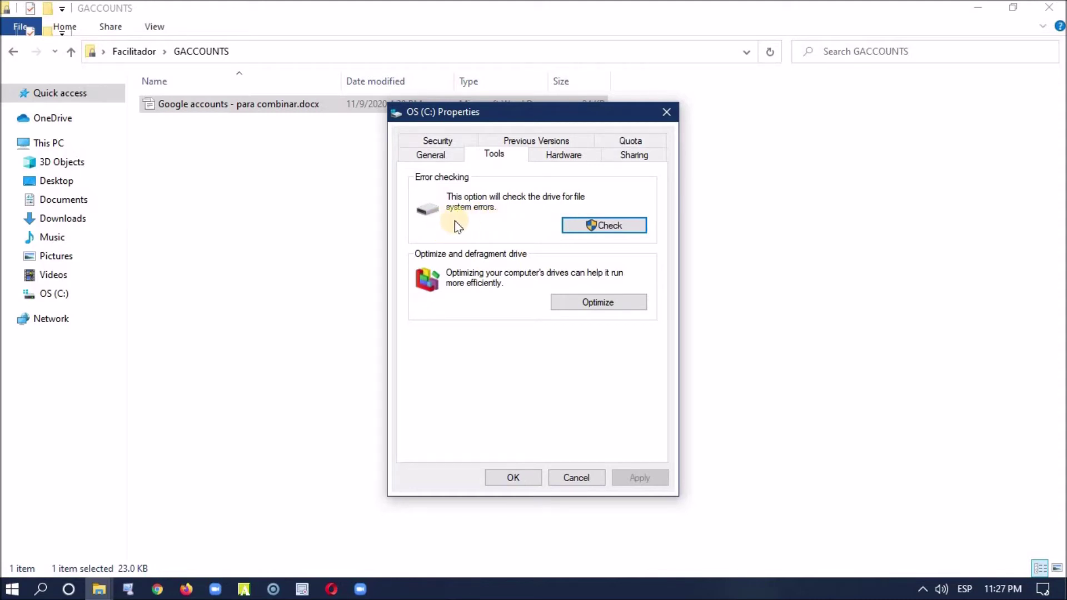
Start an error-checking Scan drive on OS (C:) from the Tools page.
click(605, 223)
click(597, 224)
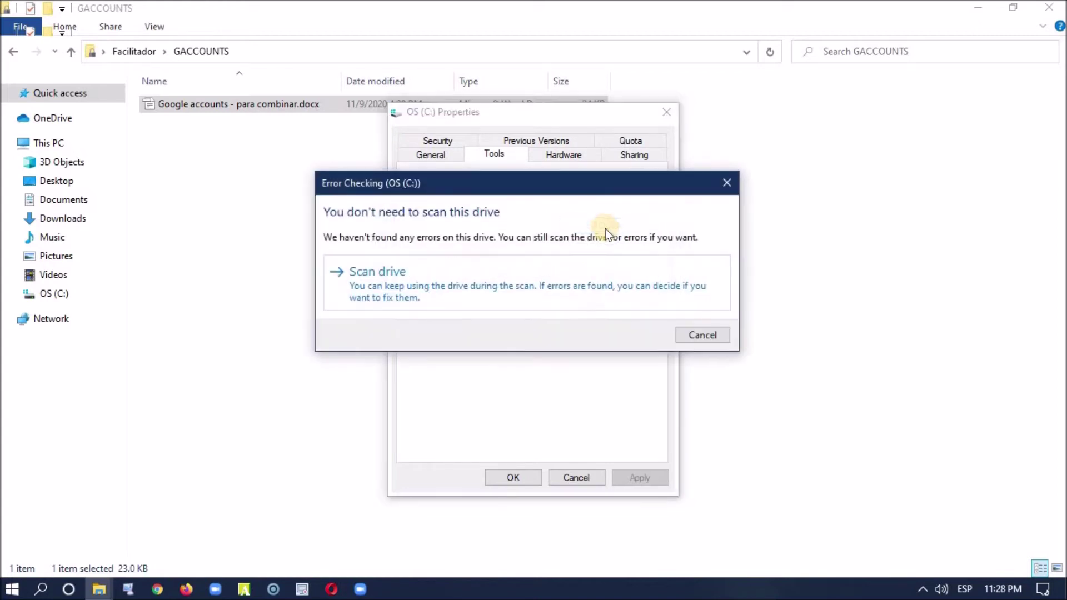
click(406, 286)
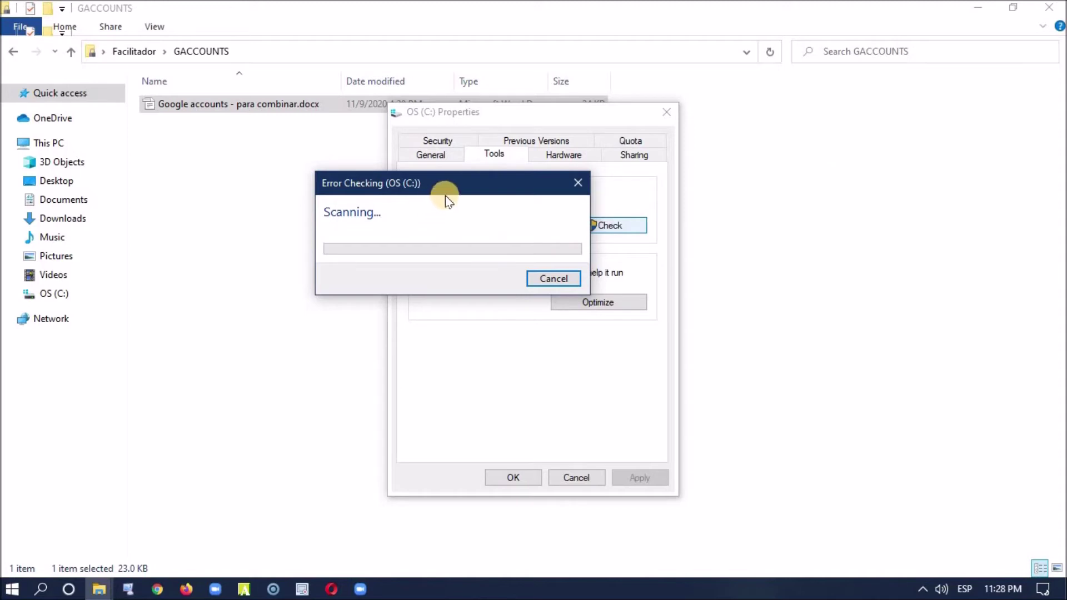
Move the Error Checking progress window aside, later cancelling the scan.
drag(445, 196, 881, 166)
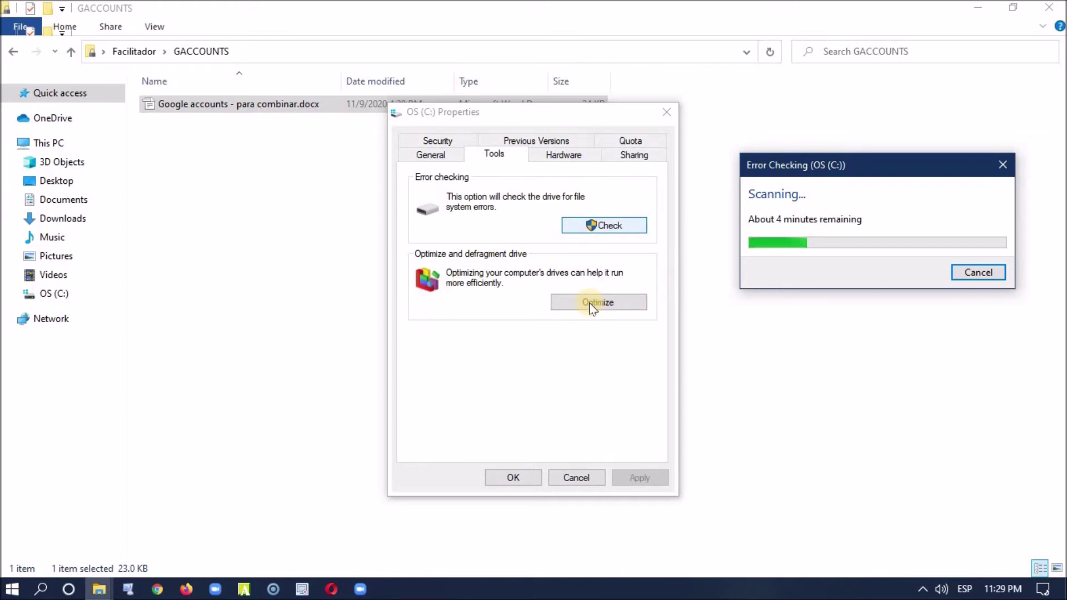
click(974, 271)
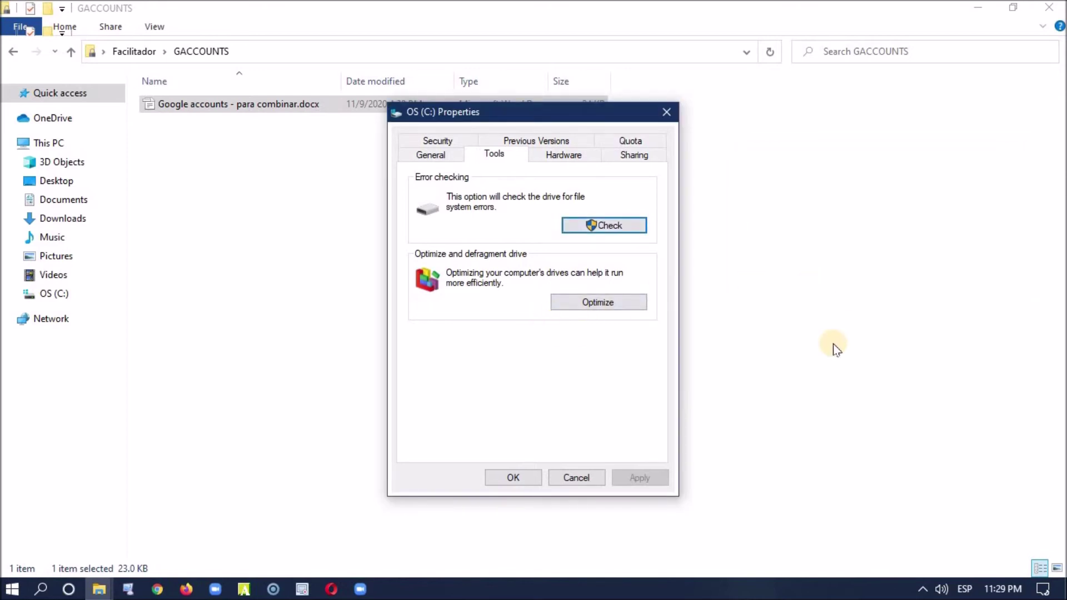
Open Optimize Drives and optimize OS (C:).
click(601, 303)
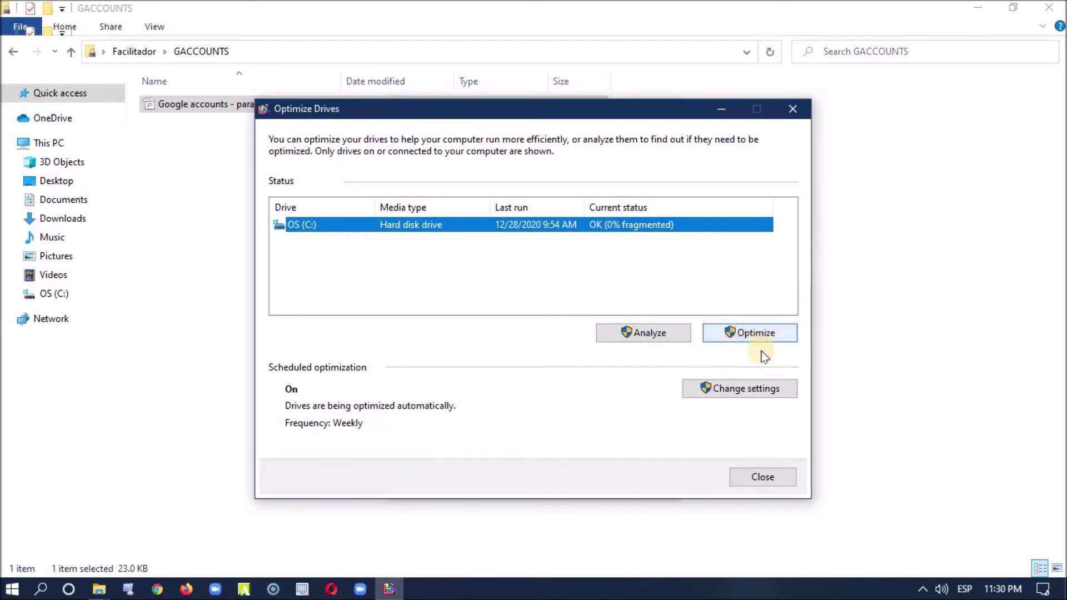
click(747, 334)
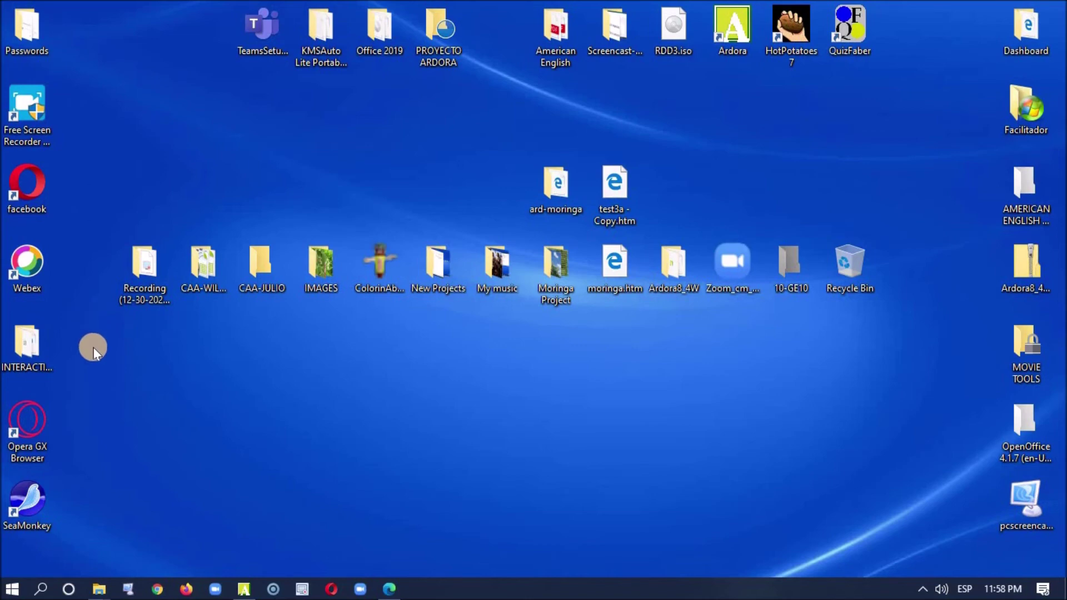
Pin the Webex desktop shortcut to the Start menu.
click(33, 263)
right_click(35, 263)
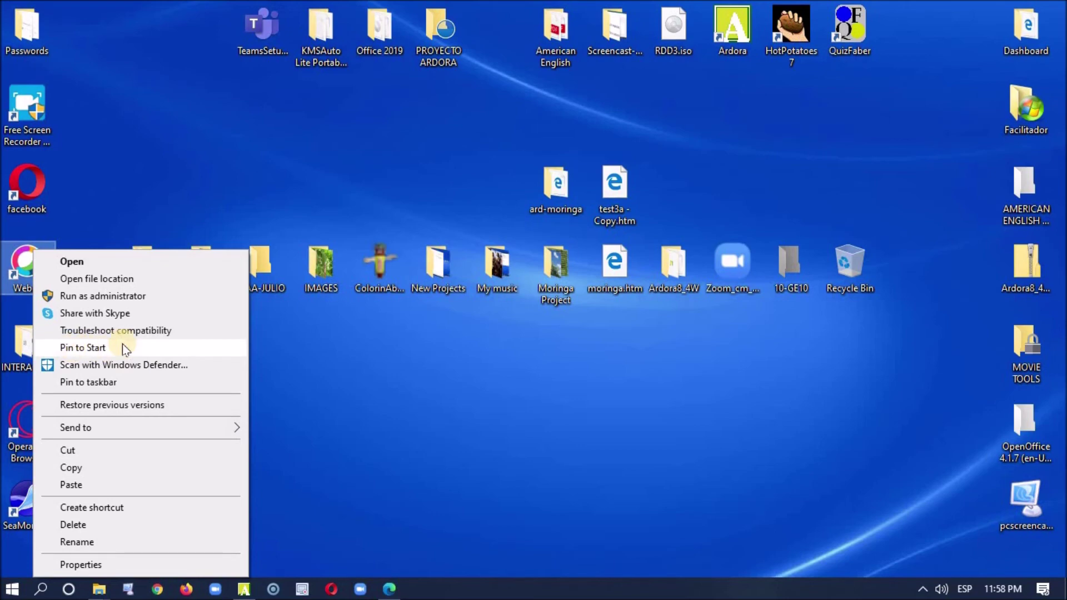
click(84, 347)
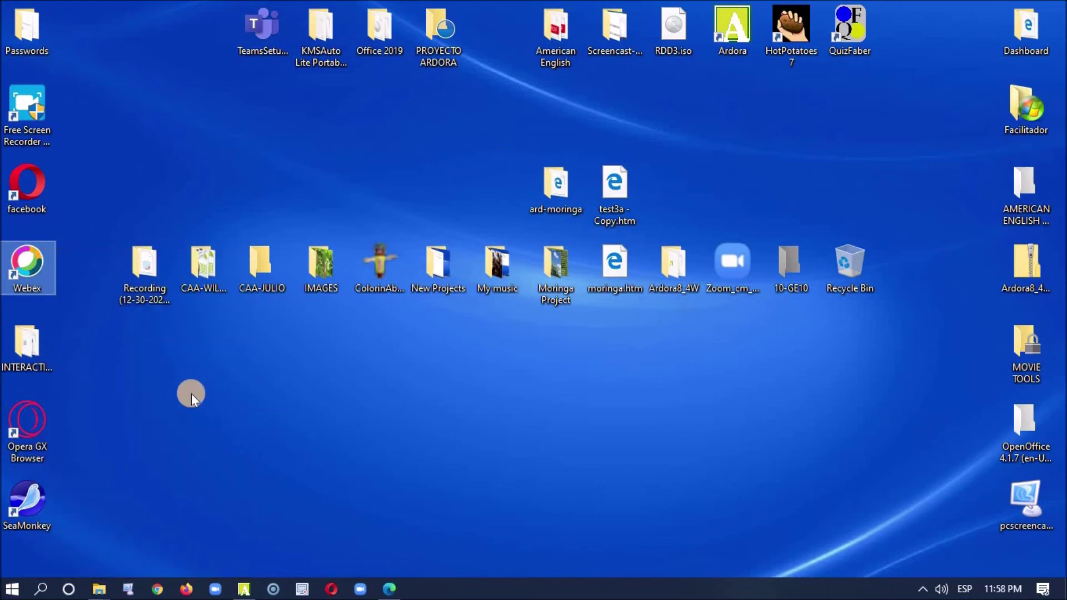
Delete the Webex shortcut from the desktop, confirming the move to the Recycle Bin.
right_click(47, 250)
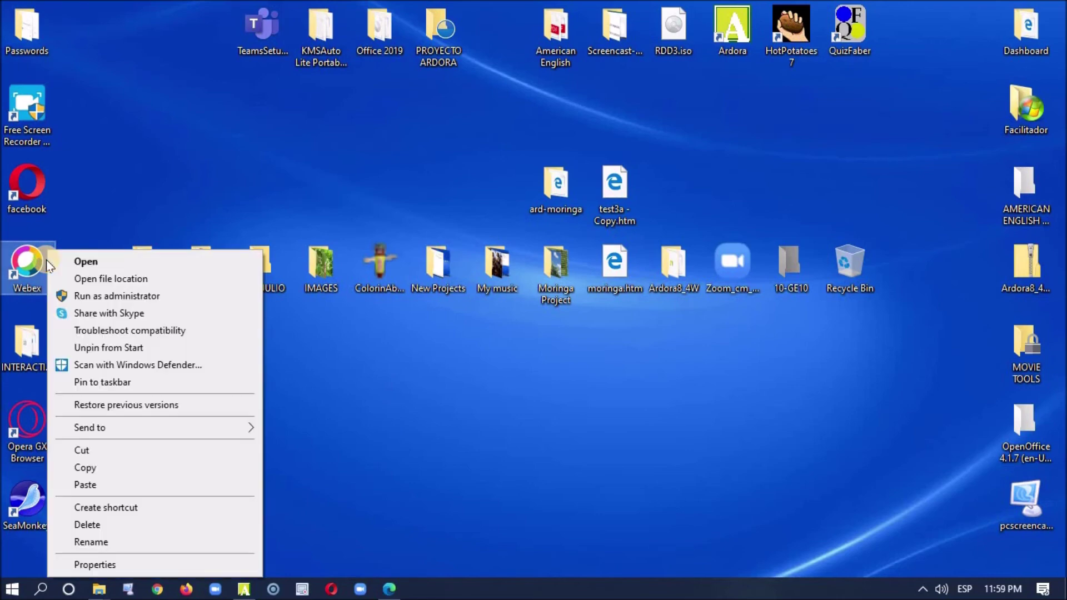
click(99, 526)
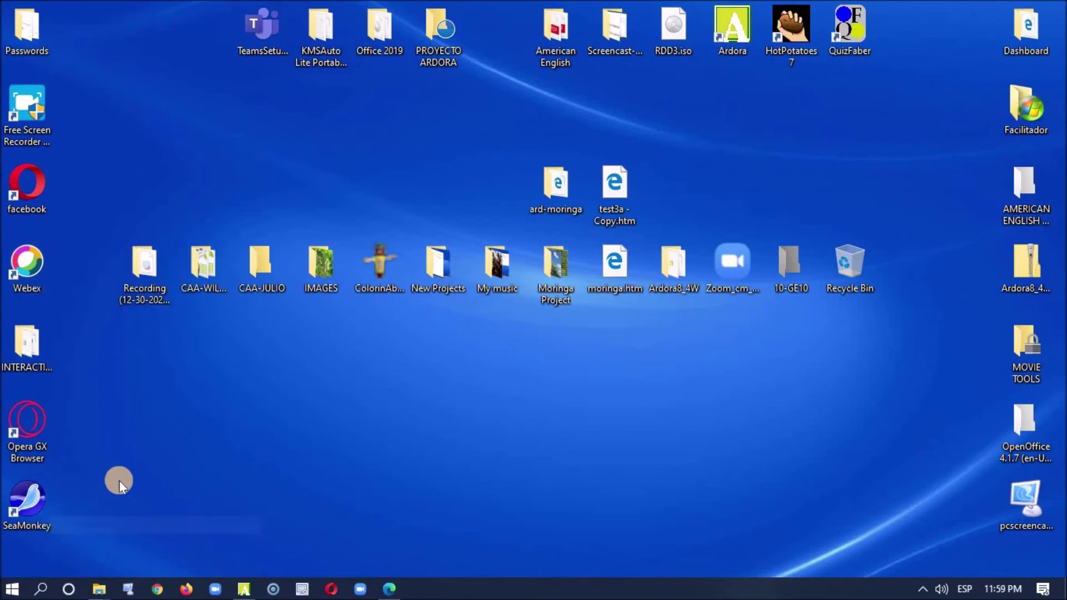
click(573, 371)
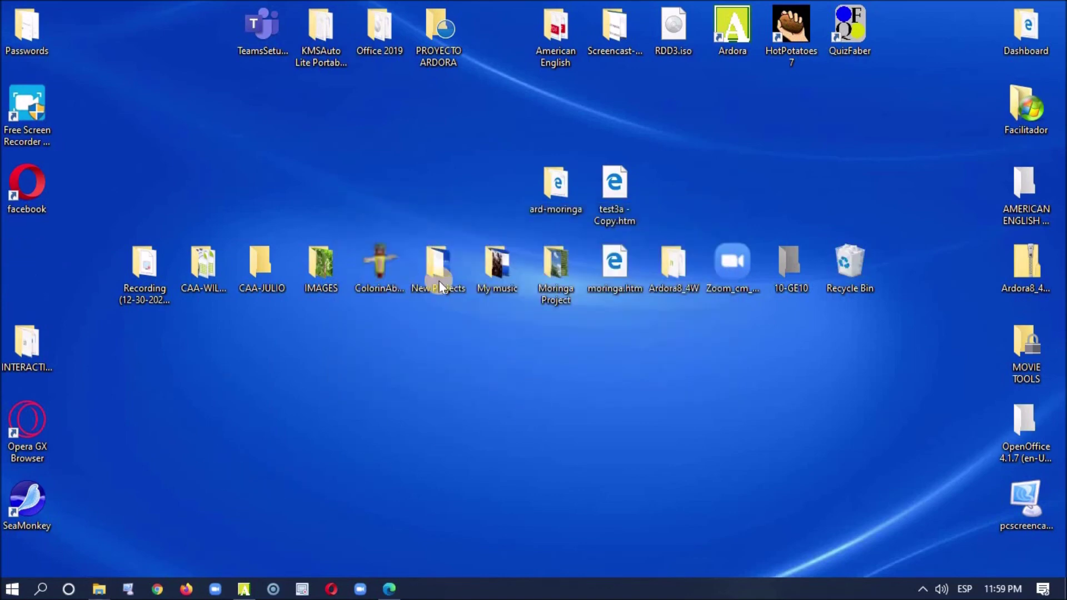
Pin the HotPotatoes desktop shortcut to the taskbar.
click(792, 37)
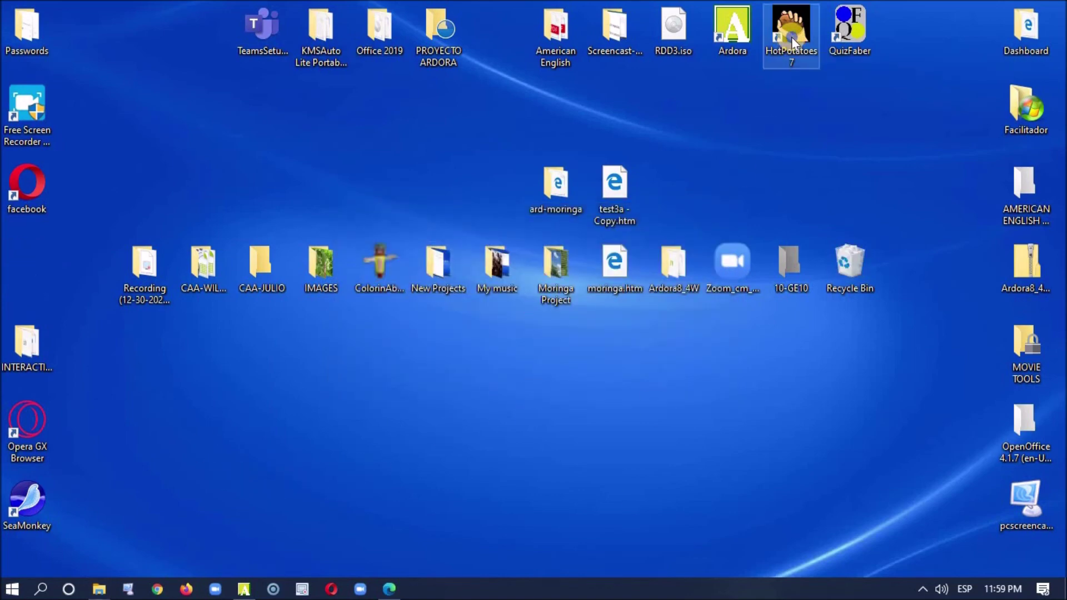
right_click(791, 37)
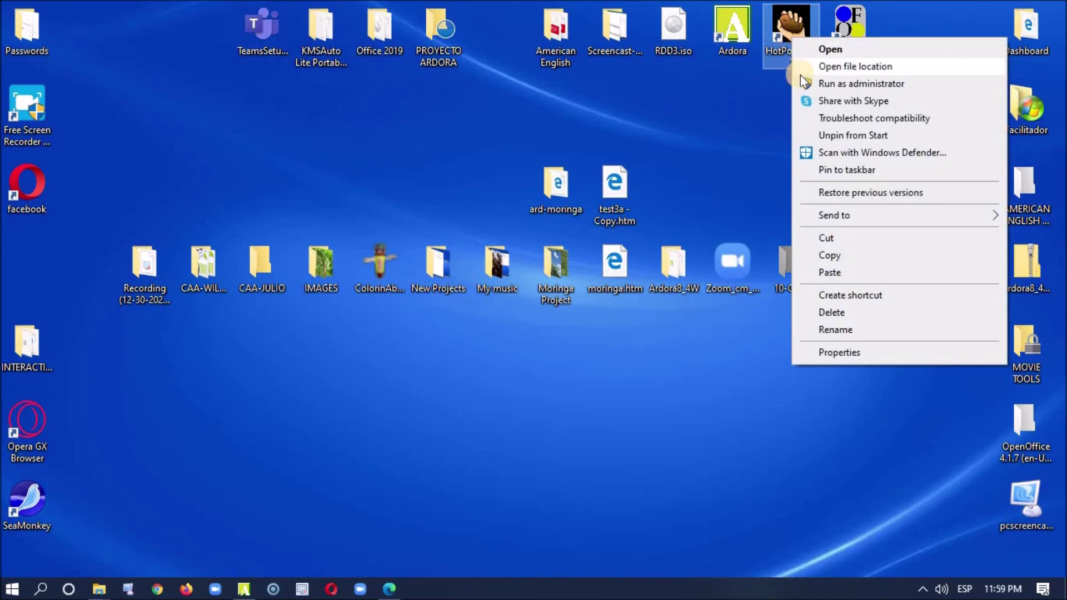
click(861, 171)
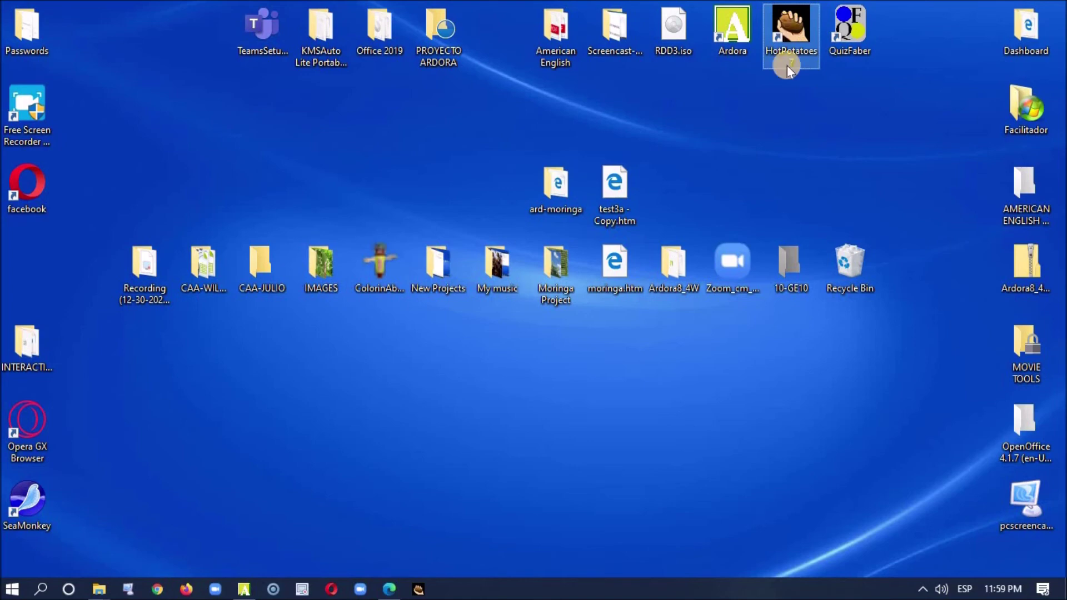
Delete the HotPotatoes shortcut from the desktop, confirming the move to the Recycle Bin.
right_click(786, 25)
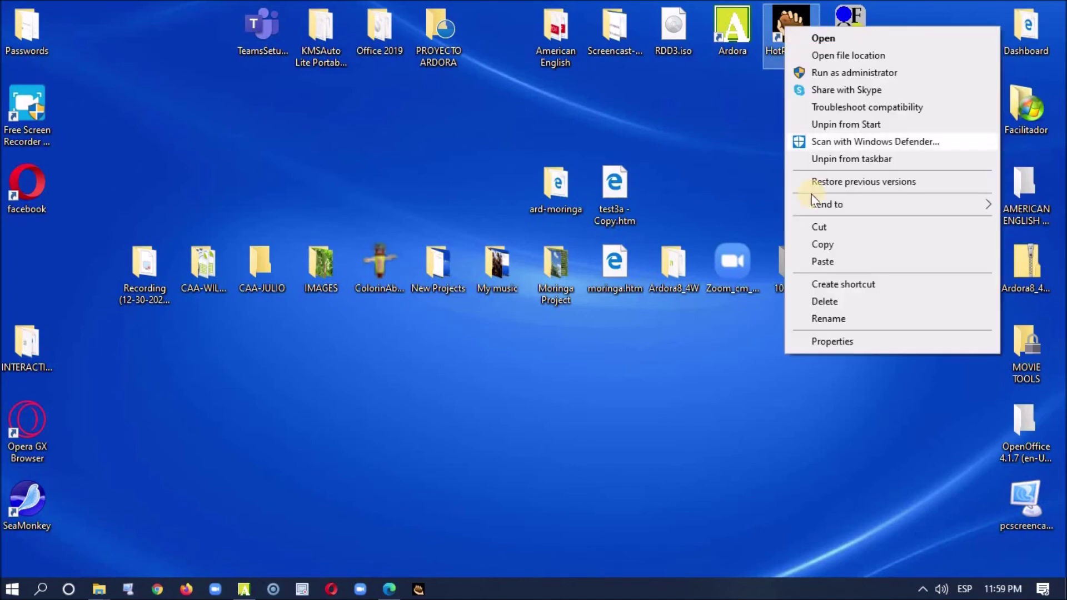
click(828, 303)
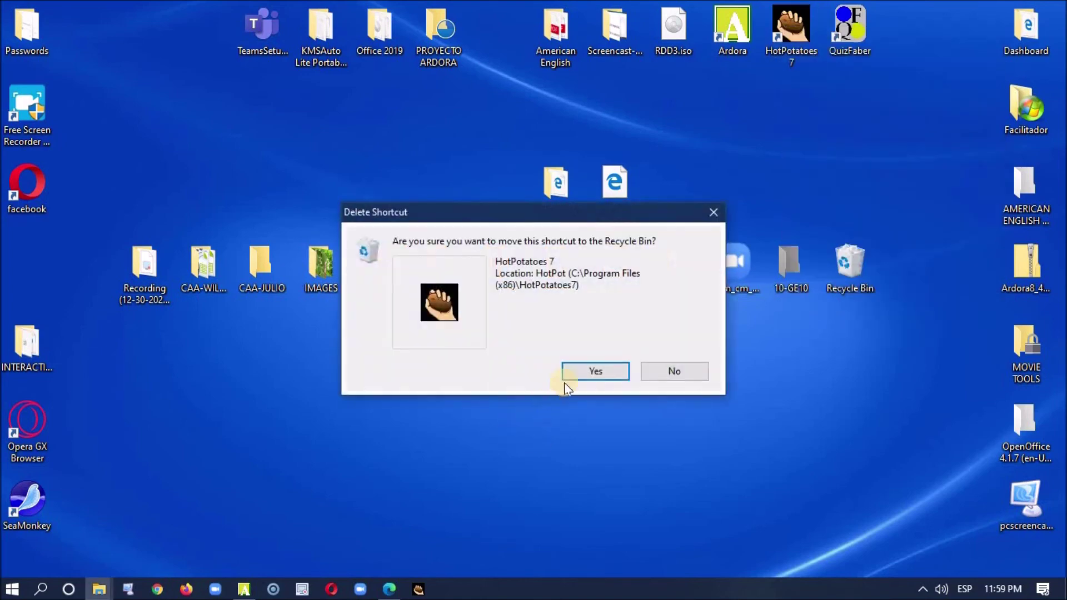
click(611, 368)
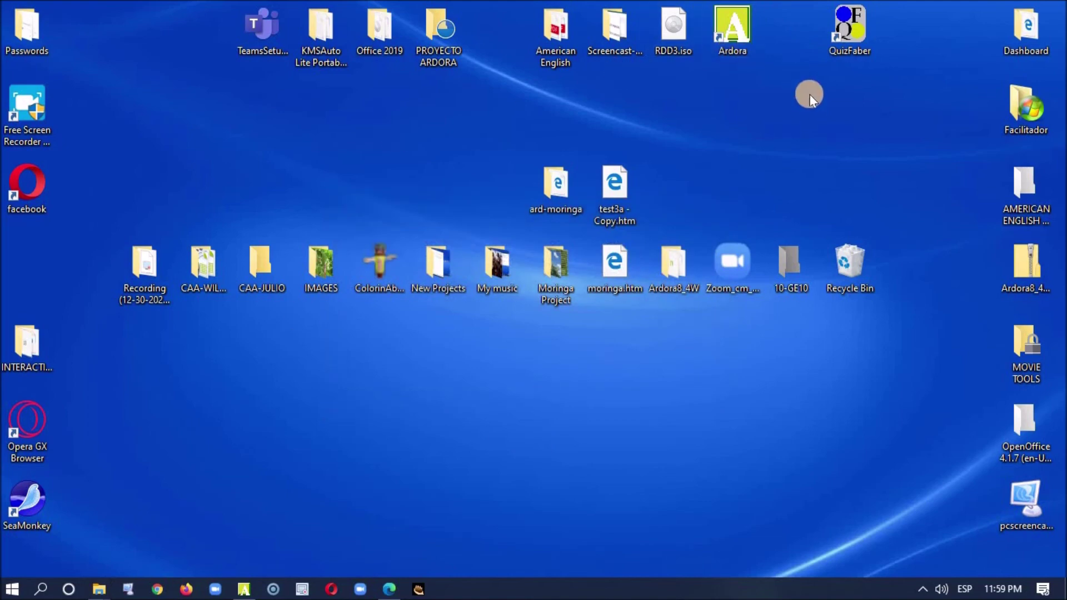
Pin the TeamsSetup file on the desktop to Start.
click(259, 46)
right_click(259, 47)
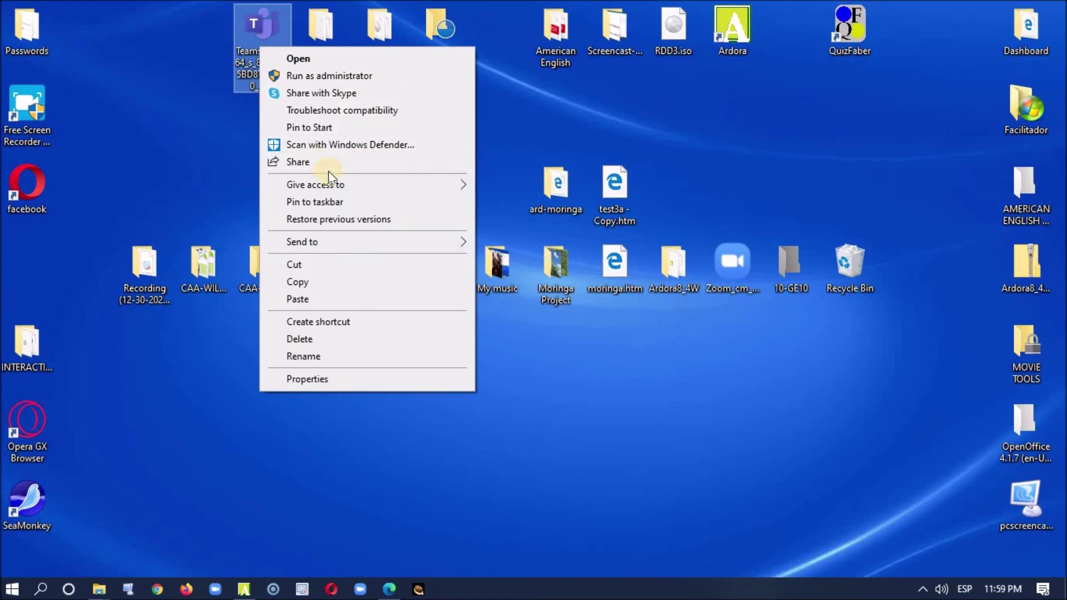
click(321, 128)
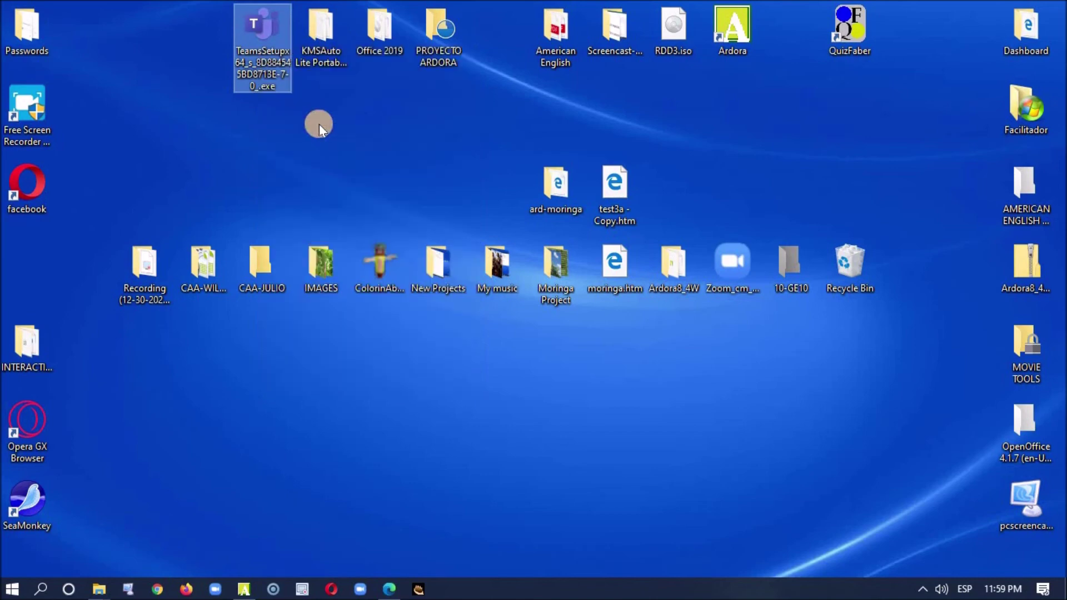
Delete the TeamsSetup file from the desktop, confirming the move to the Recycle Bin.
right_click(272, 42)
mouse_move(314, 238)
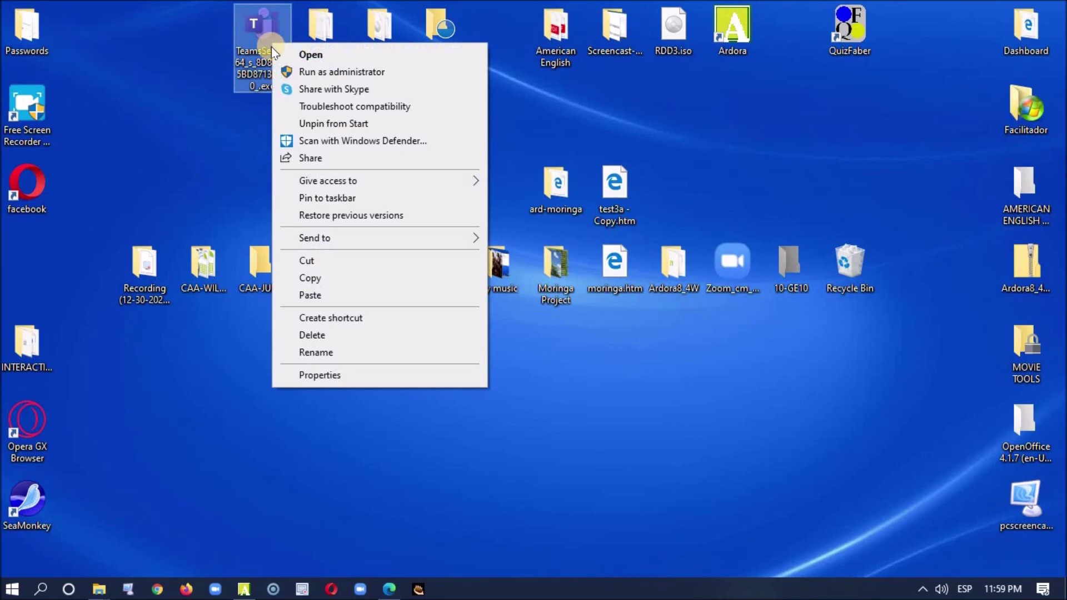
click(310, 335)
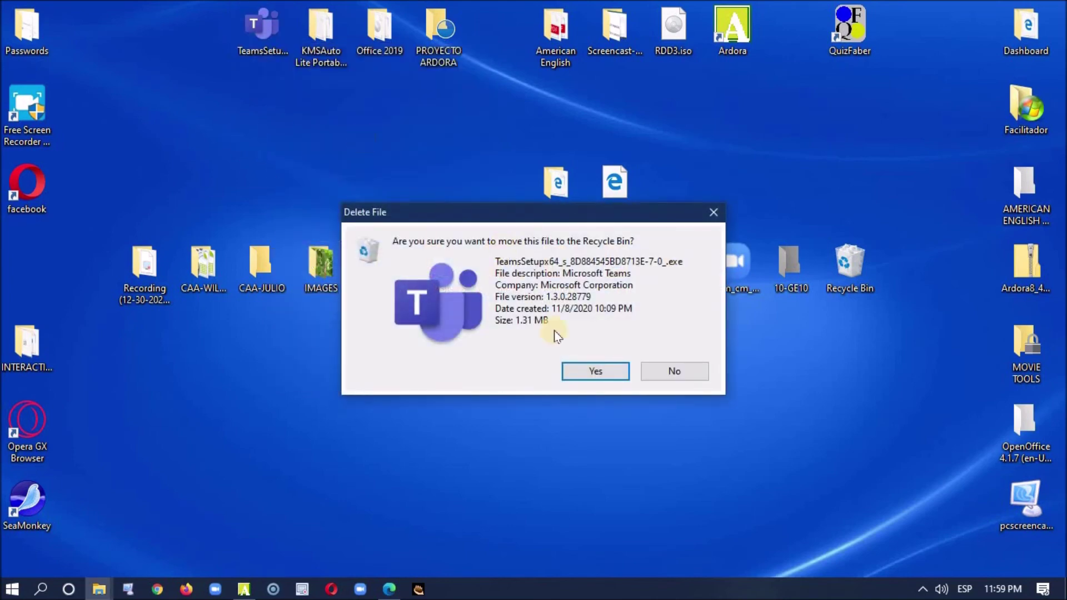
click(586, 373)
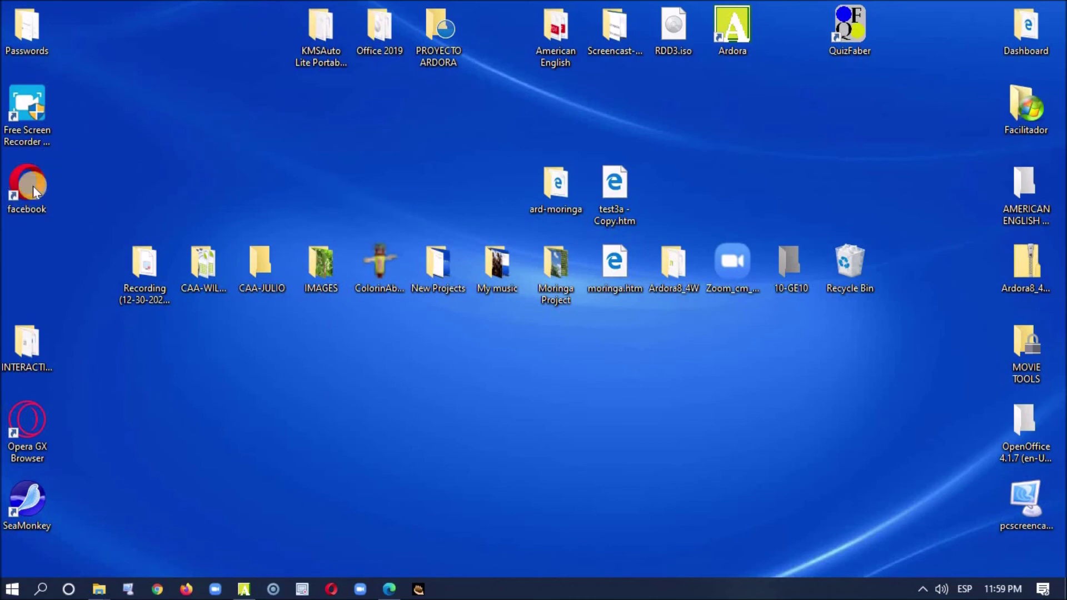
Unpin the facebook shortcut from Start and the Opera browser from the taskbar.
right_click(25, 173)
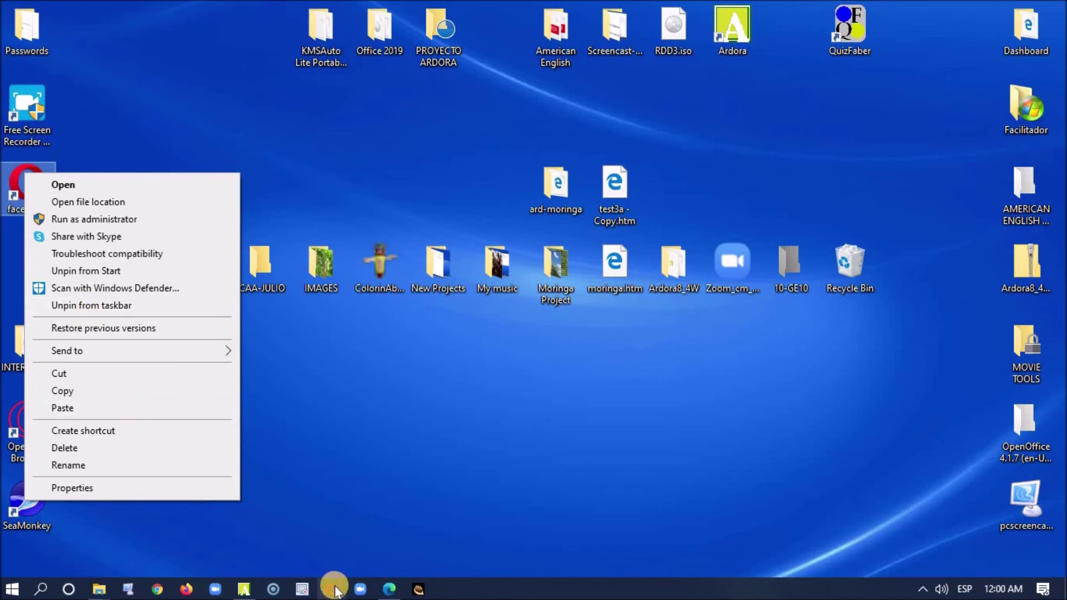
click(92, 273)
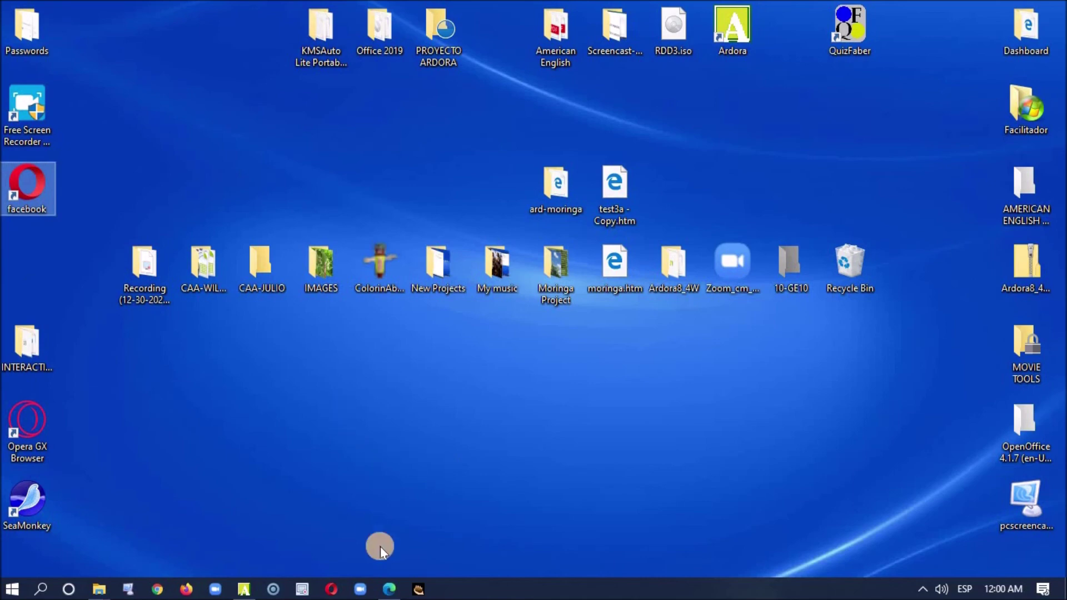
click(332, 590)
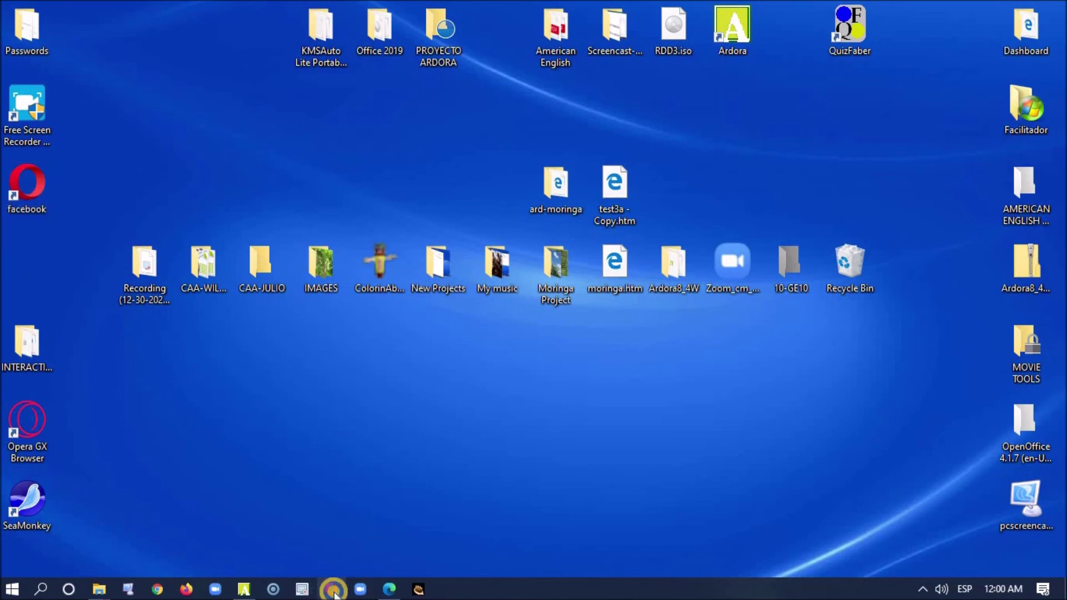
right_click(334, 591)
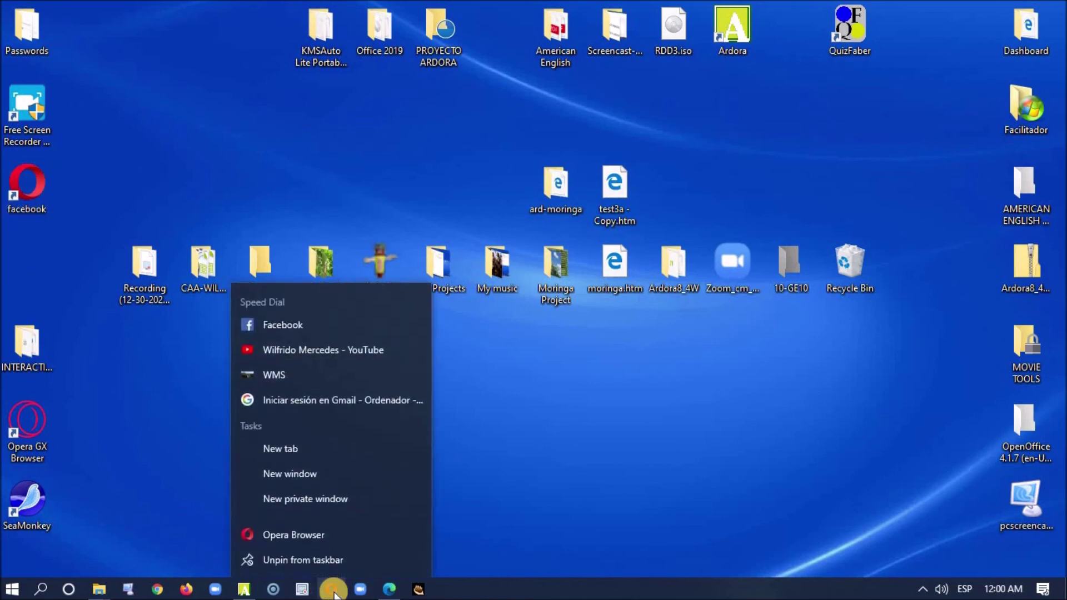
click(285, 562)
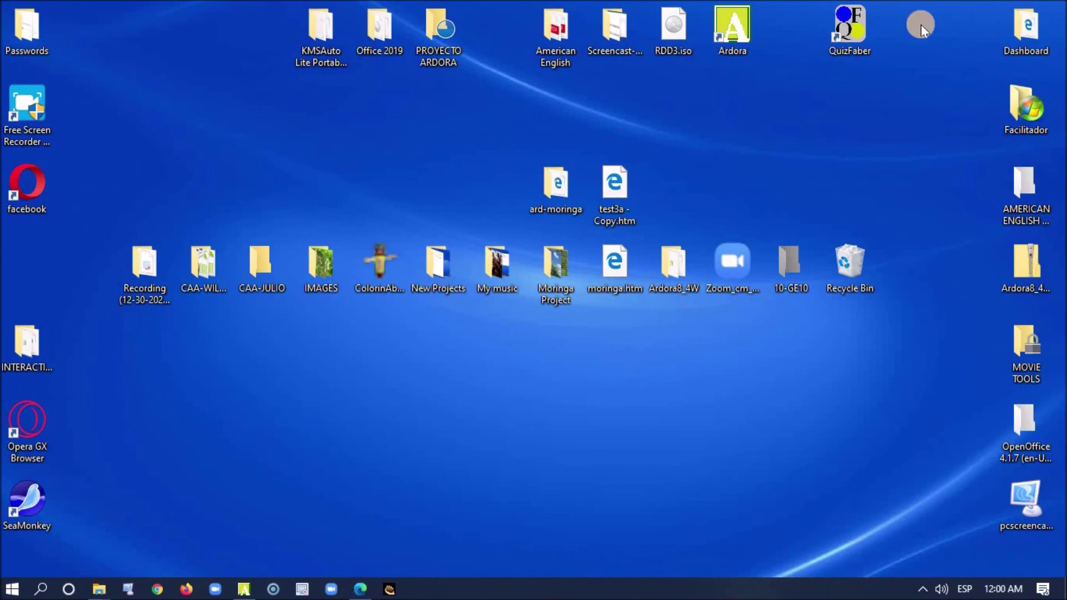
Pin QuizFaber to Start, then send its desktop shortcut to the Recycle Bin.
right_click(848, 26)
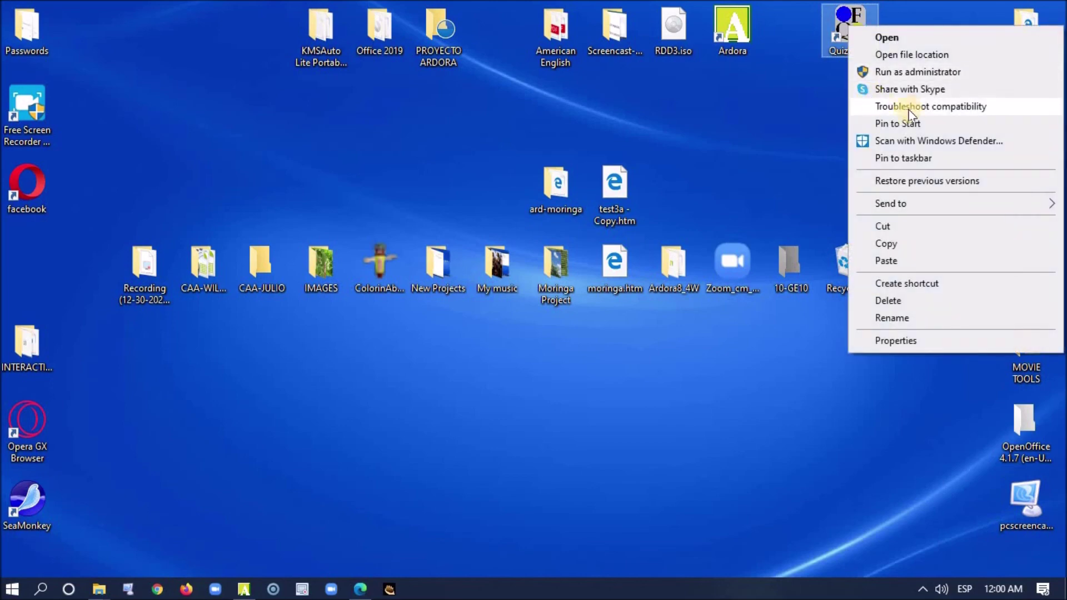
click(911, 127)
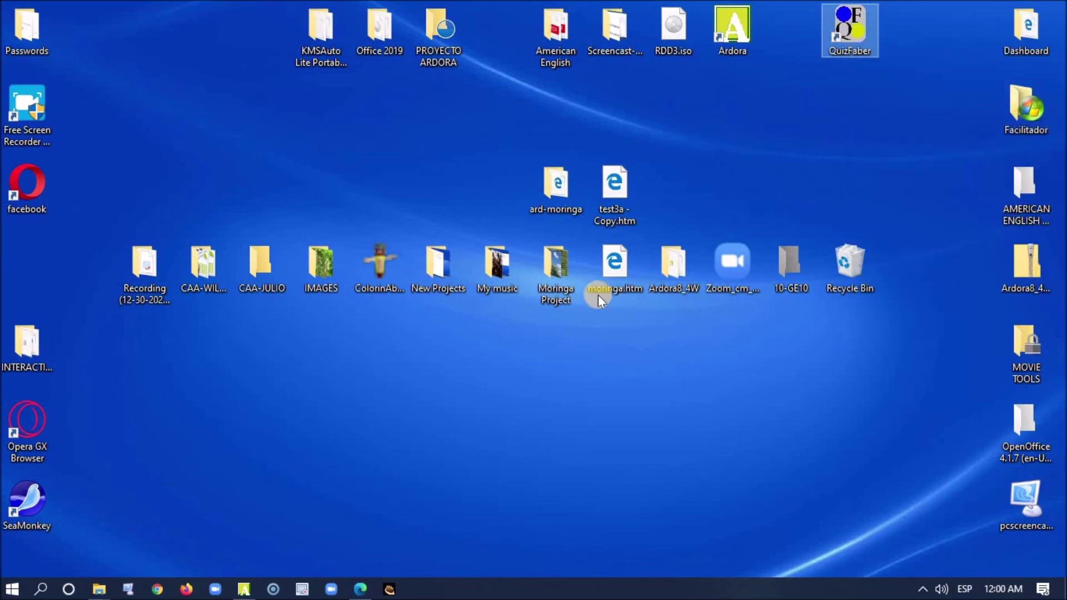
right_click(854, 30)
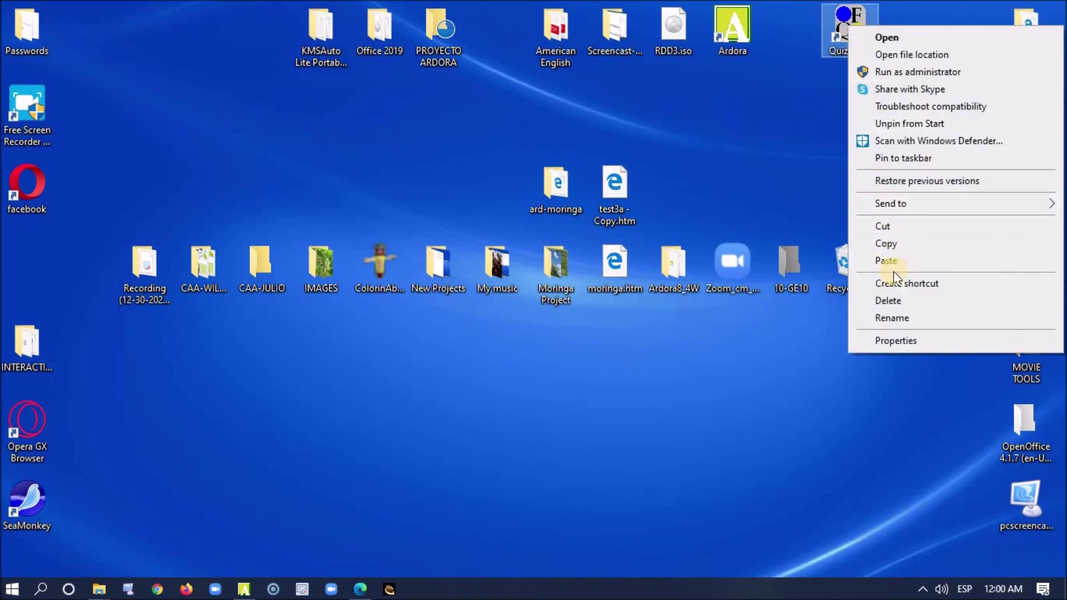
click(888, 302)
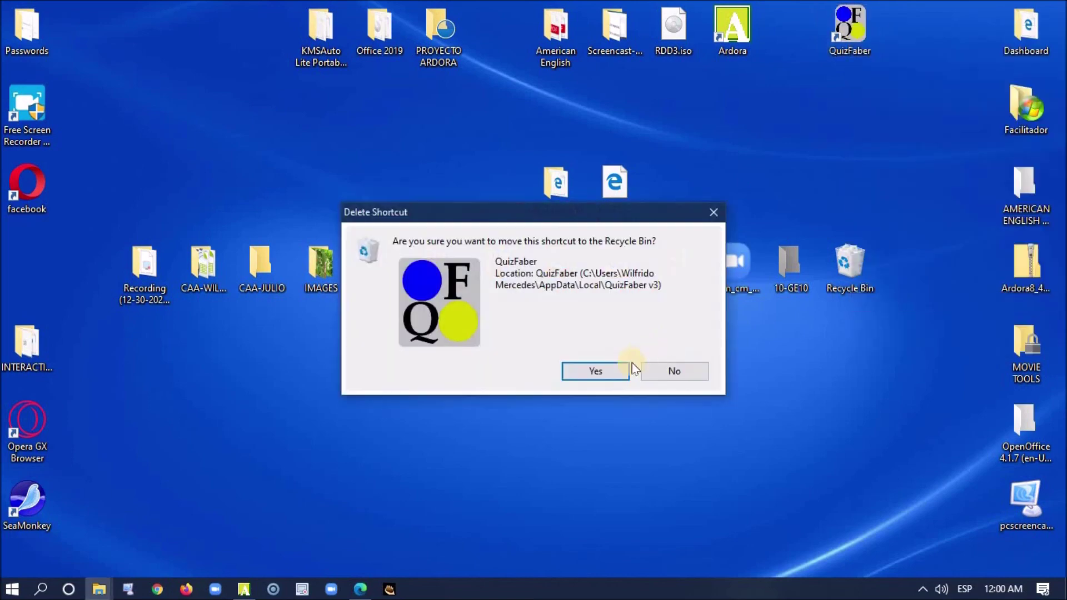
click(603, 375)
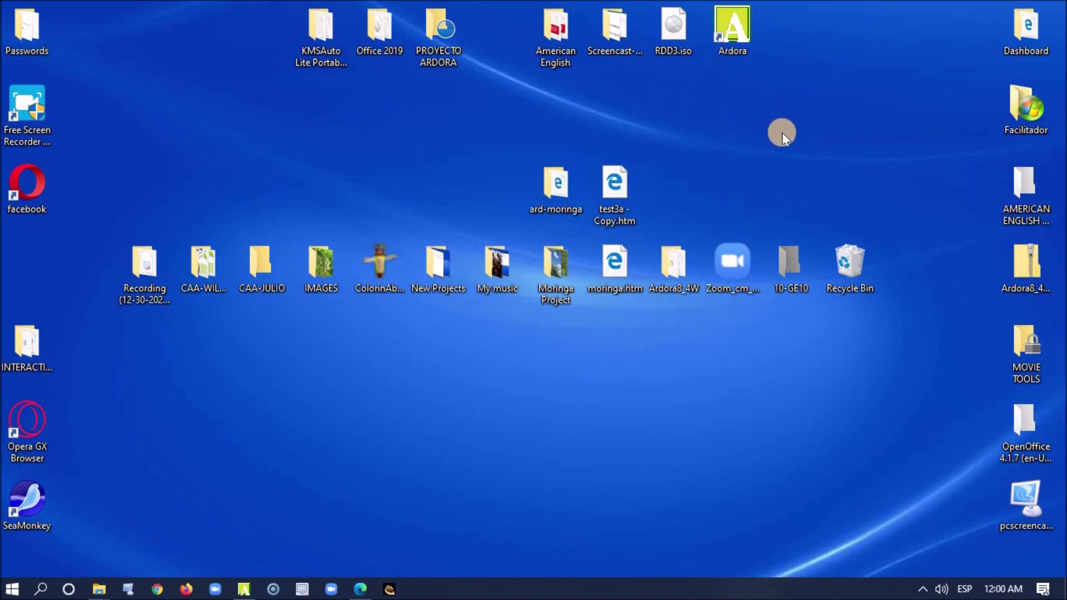
Empty the Recycle Bin, permanently deleting its 4 items.
right_click(847, 265)
click(884, 295)
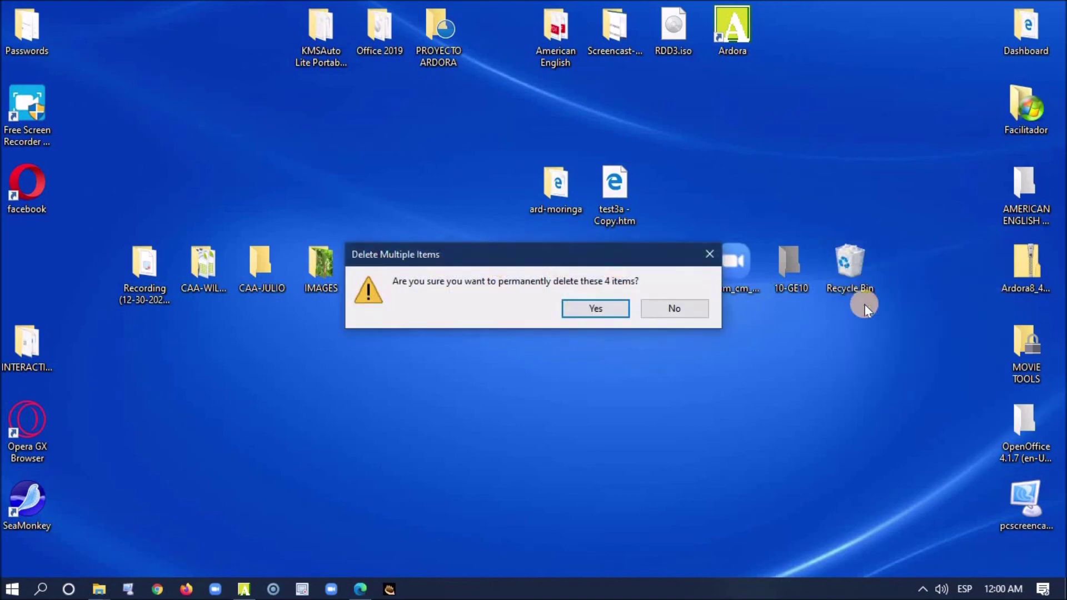
click(580, 308)
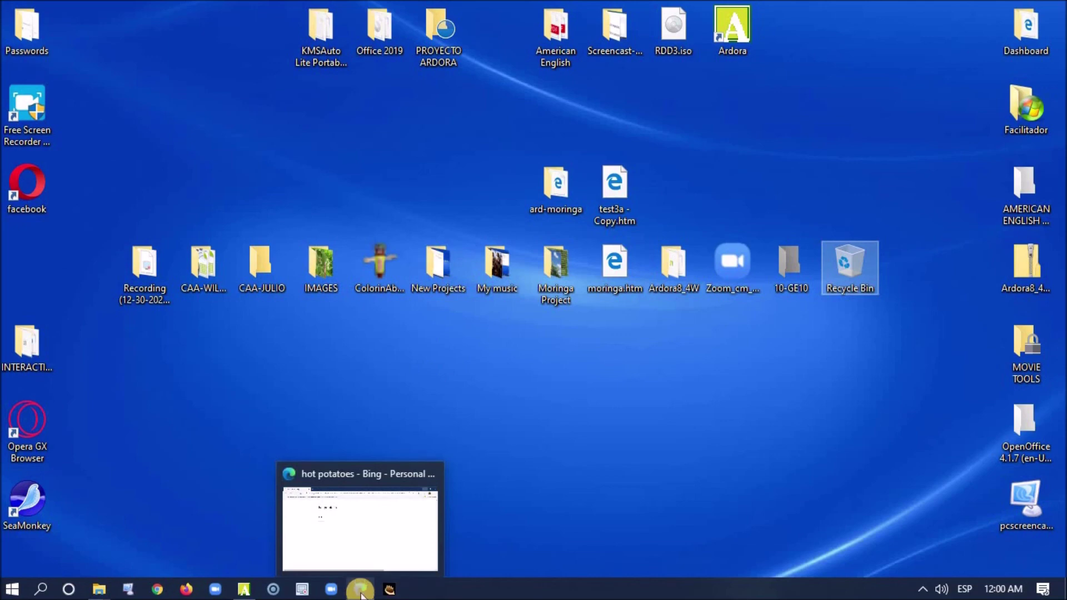
Unpin Hot Potatoes and one other app from the taskbar.
click(386, 593)
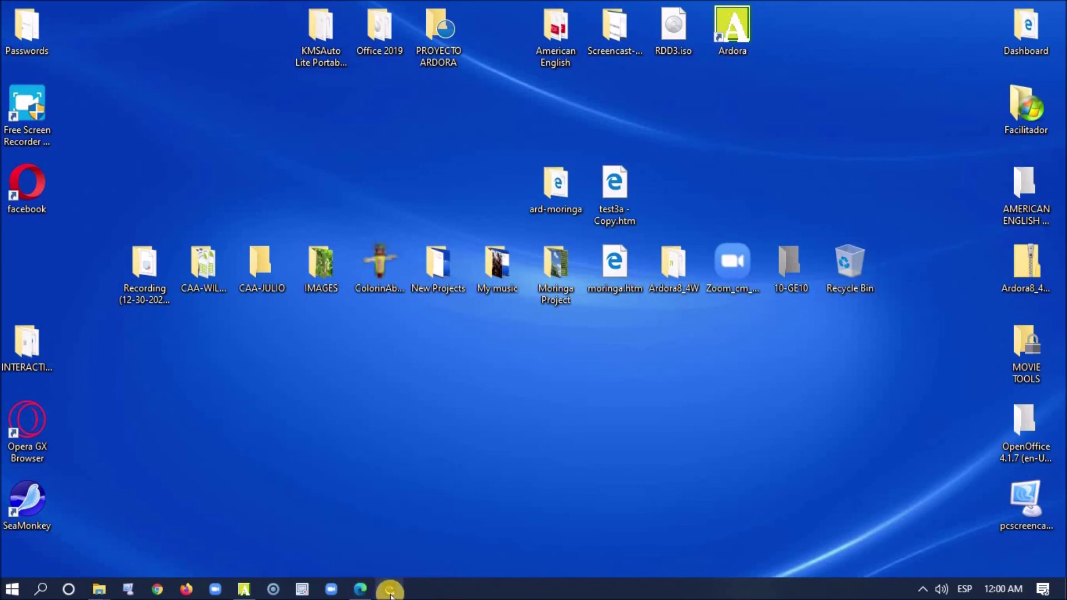
right_click(386, 592)
click(367, 561)
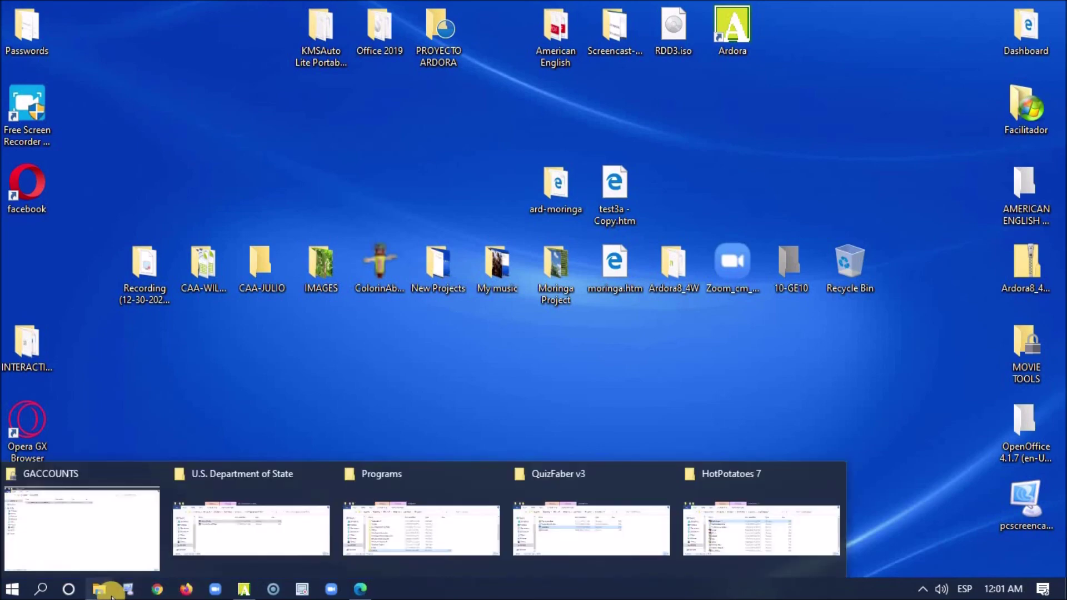
right_click(215, 586)
click(158, 561)
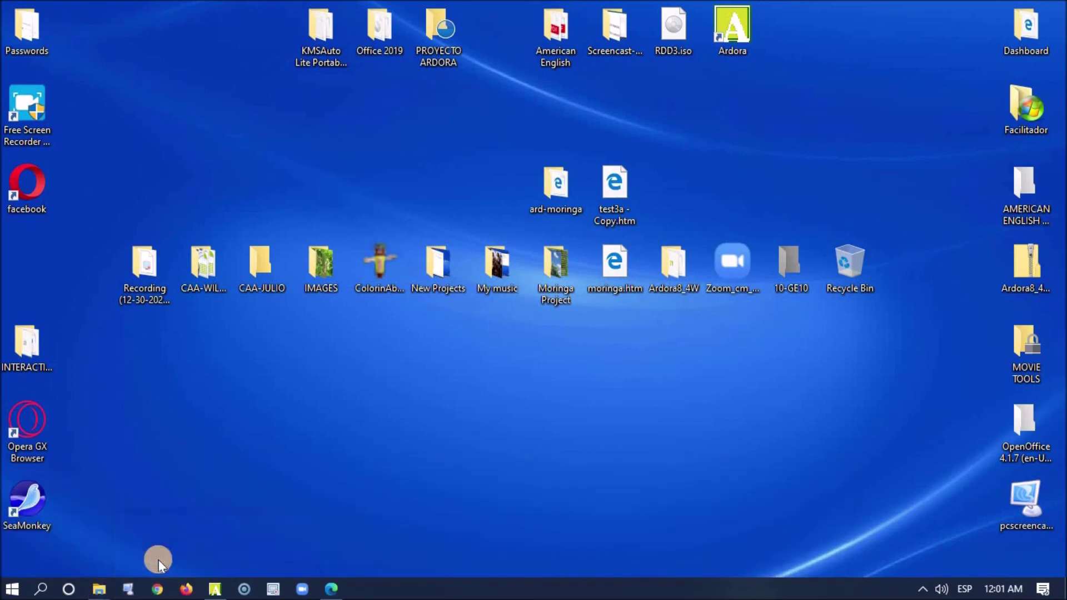